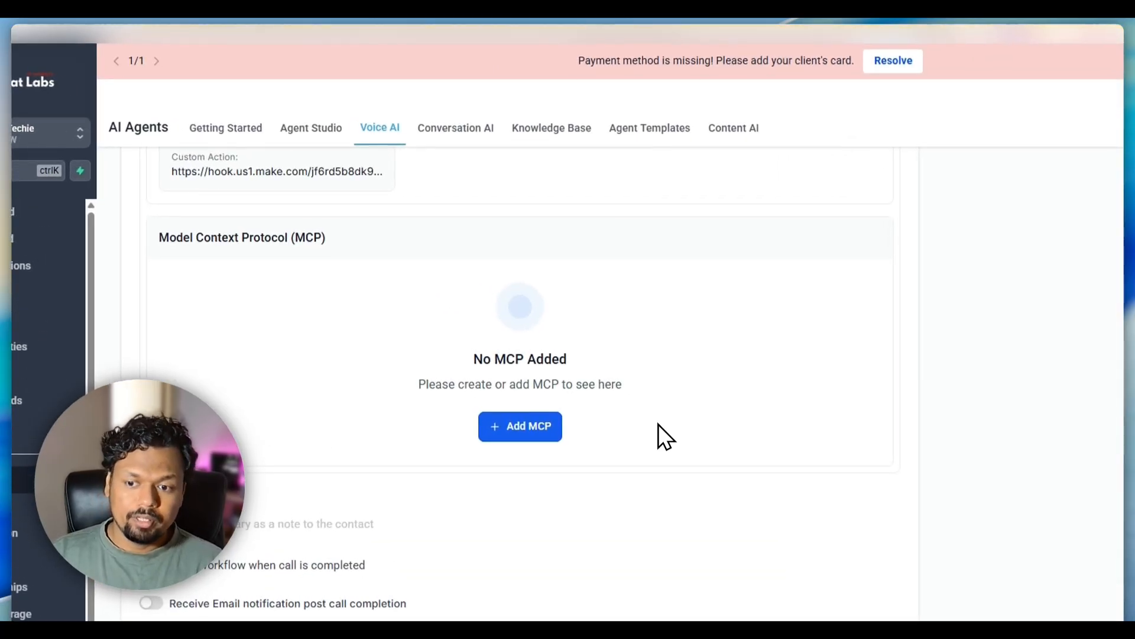
Start adding an MCP to the voice agent and review the form's name, URL, timeout, headers and query parameters fields.
left_click(516, 426)
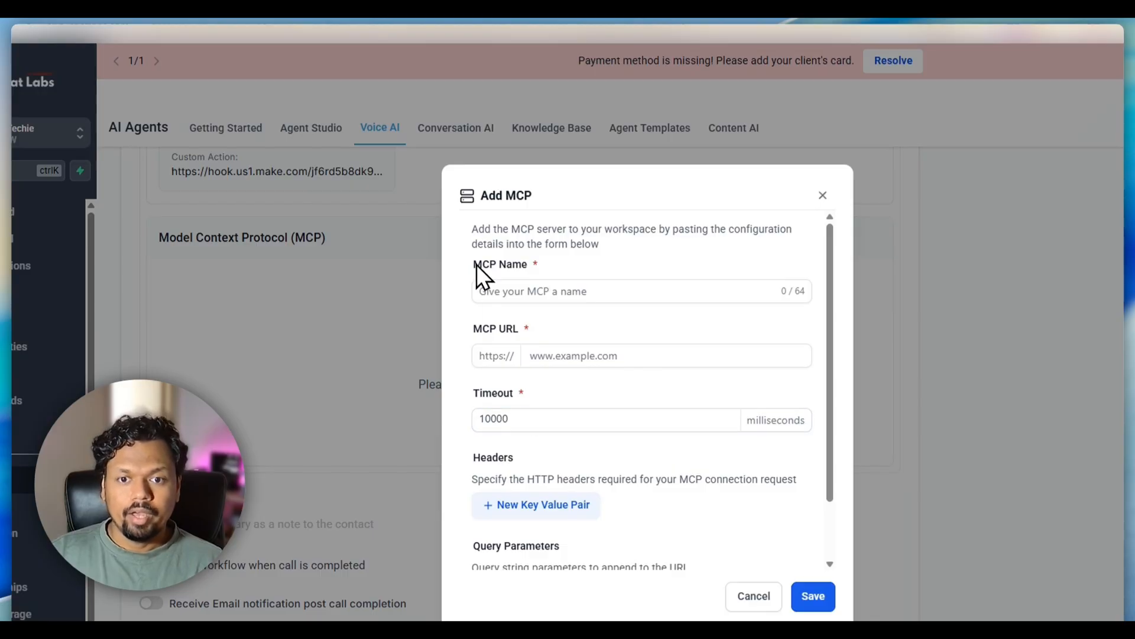
left_click_drag(470, 261, 576, 266)
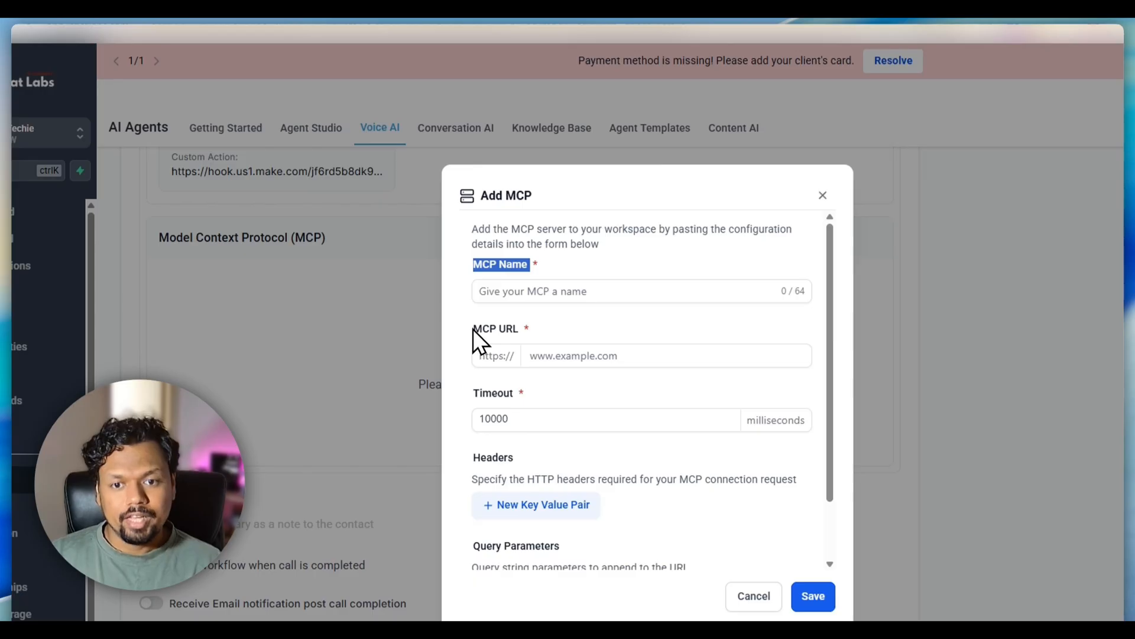
left_click_drag(468, 327, 572, 335)
left_click(556, 356)
left_click(475, 399)
left_click_drag(471, 397, 506, 394)
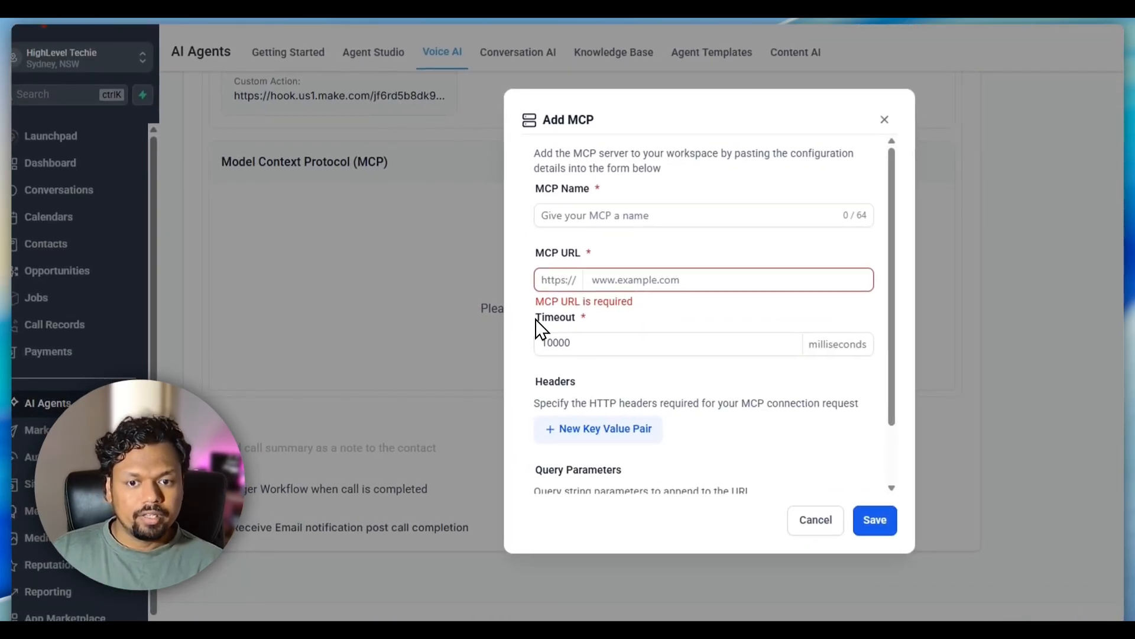
left_click(594, 317)
scroll(660, 388, "down", 2)
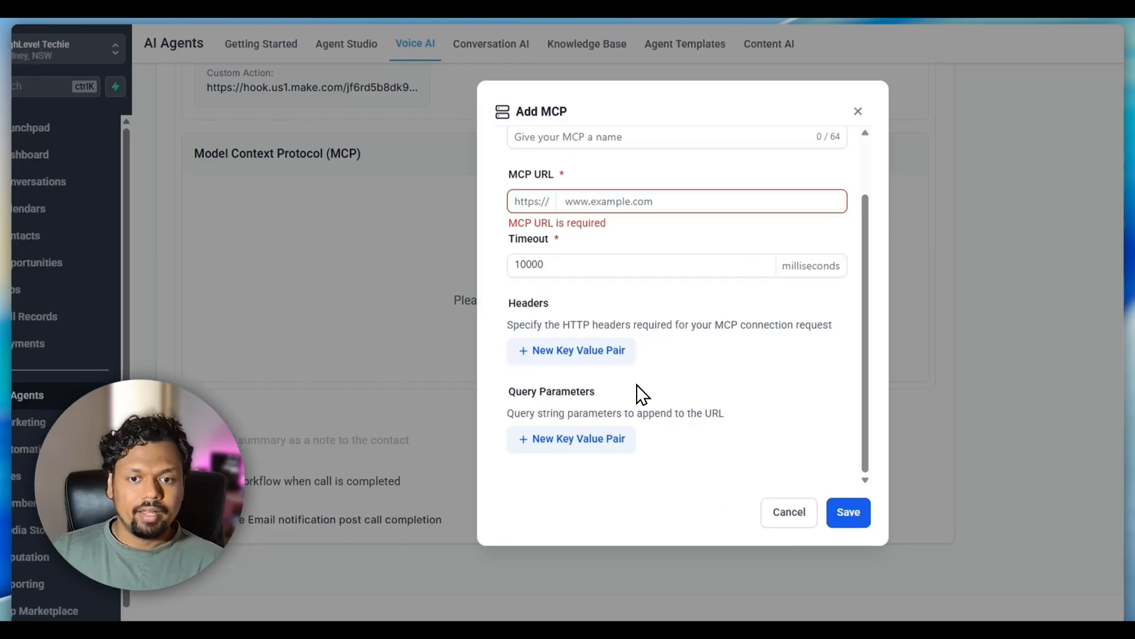
left_click_drag(506, 304, 539, 304)
left_click_drag(506, 392, 528, 392)
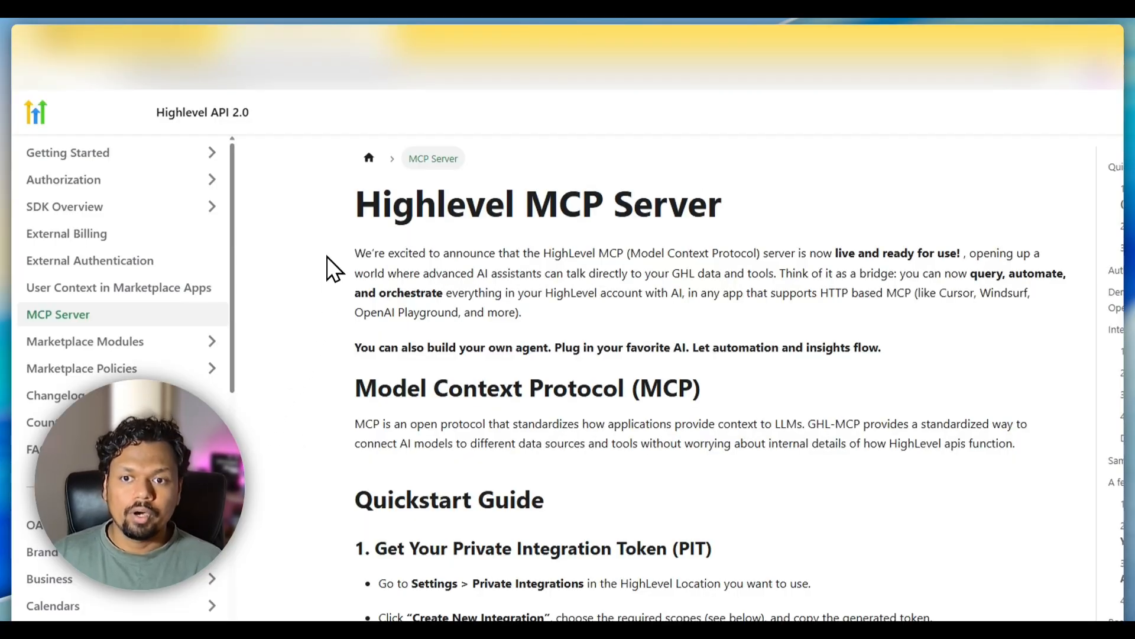
Switch to the HighLevel MCP Server documentation and read the Quickstart Guide's section on getting a Private Integration Token.
left_click_drag(373, 203, 776, 178)
left_click(838, 209)
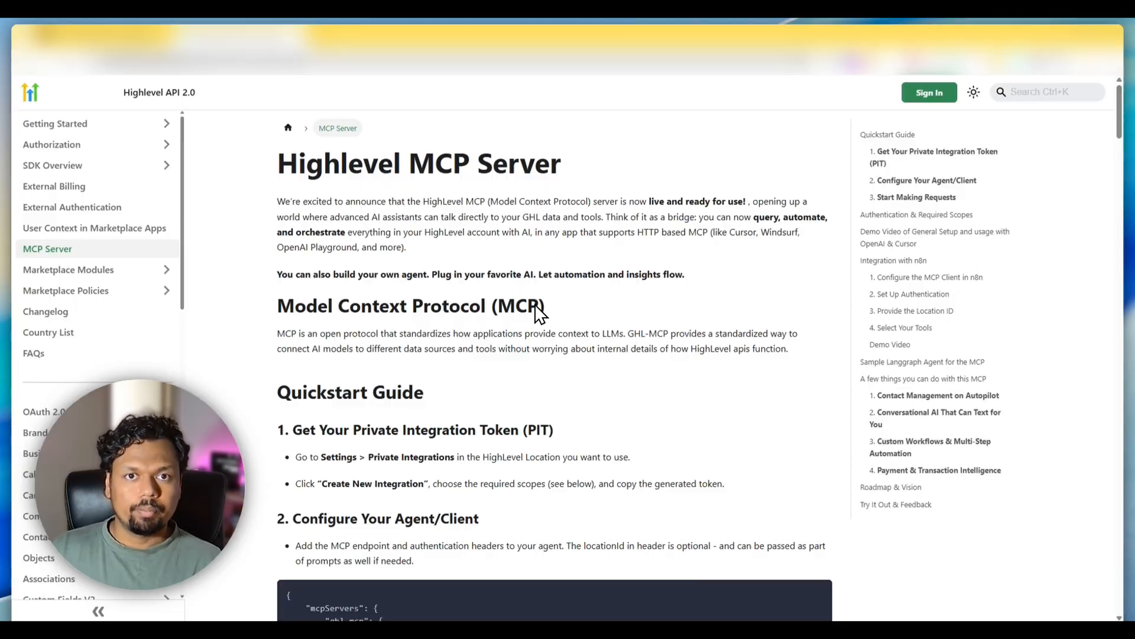
scroll(535, 313, "down", 2)
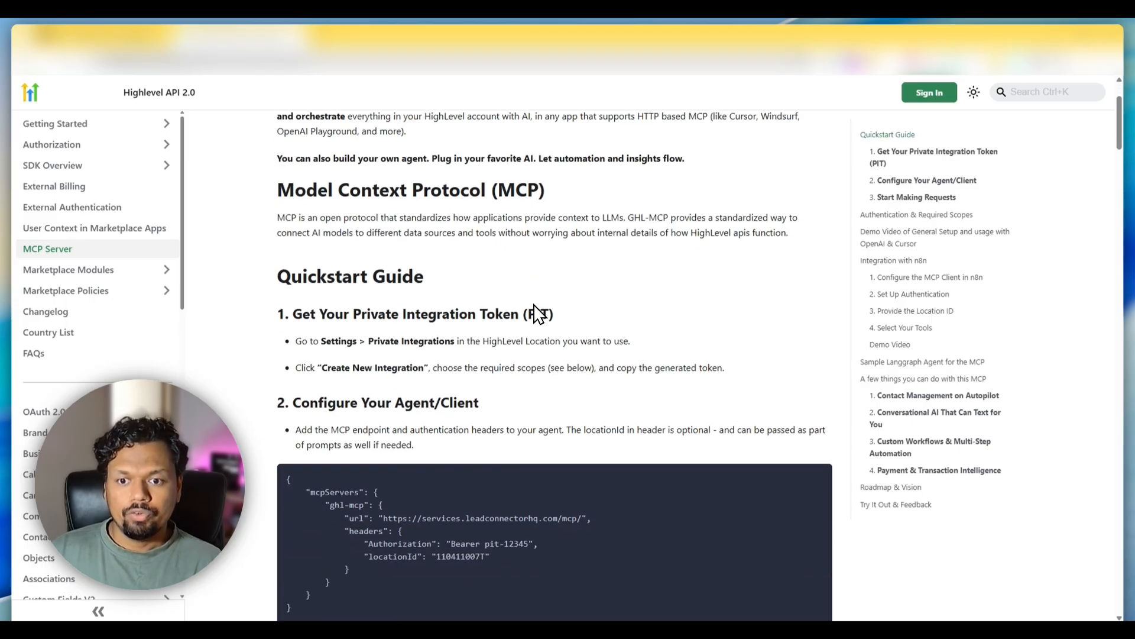
left_click_drag(299, 314, 525, 315)
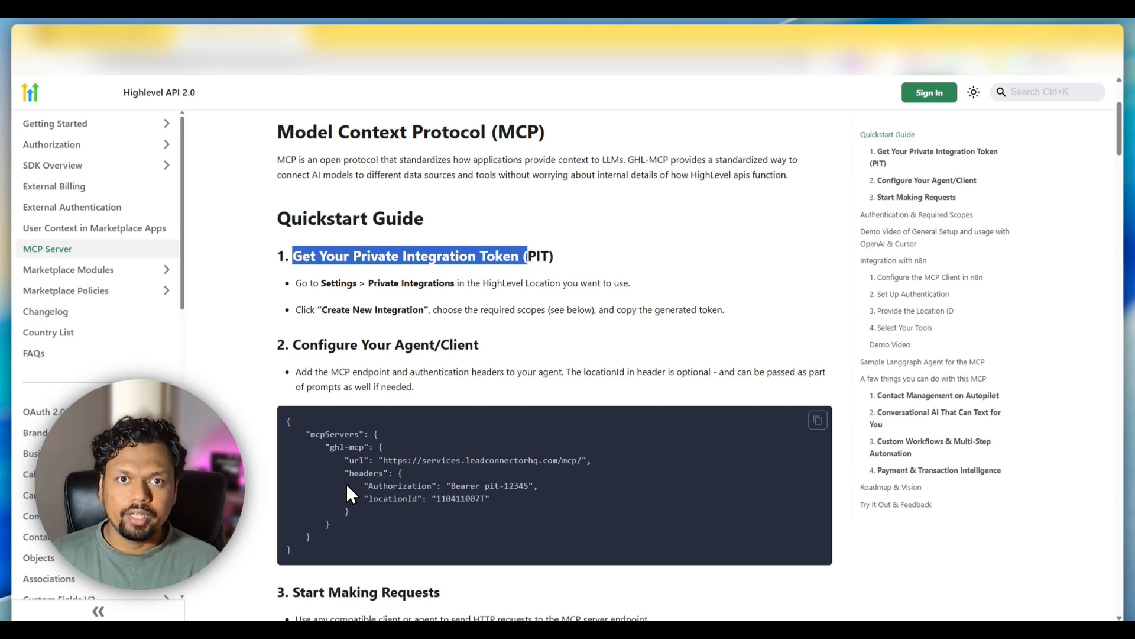
left_click(350, 460)
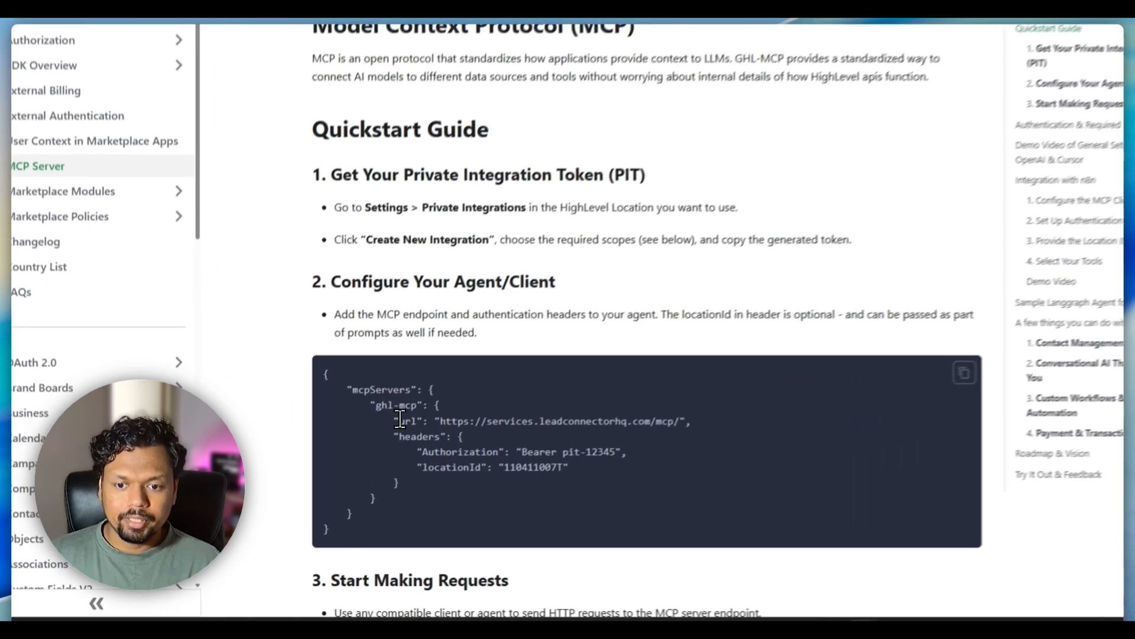
left_click_drag(440, 420, 677, 422)
key("ctrl+c")
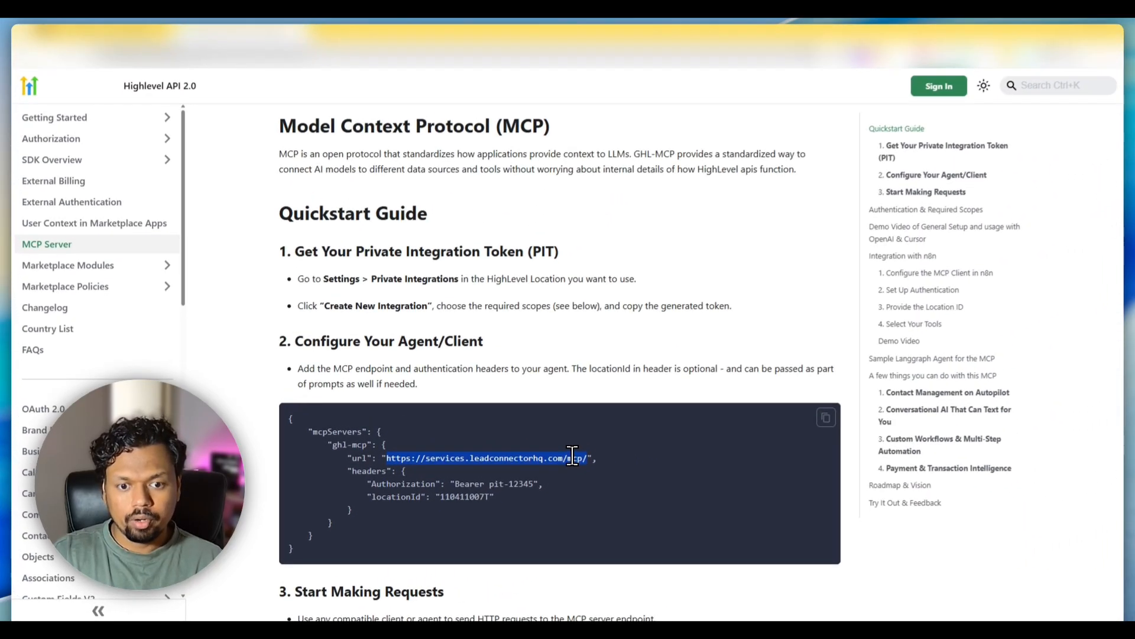
left_click(93, 29)
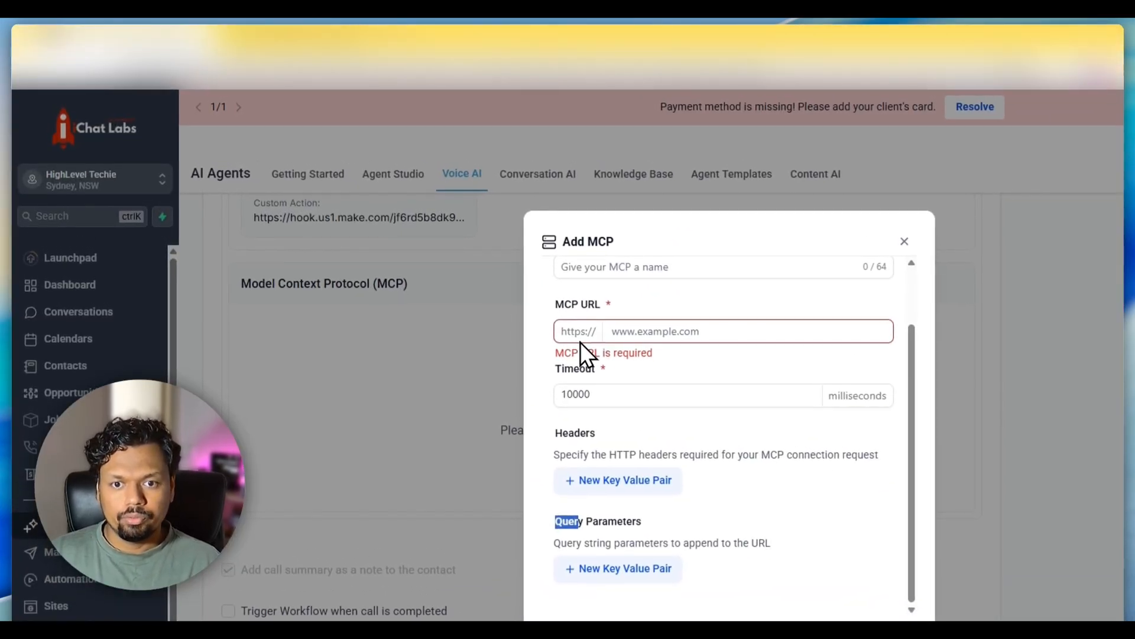
scroll(624, 328, "up", 2)
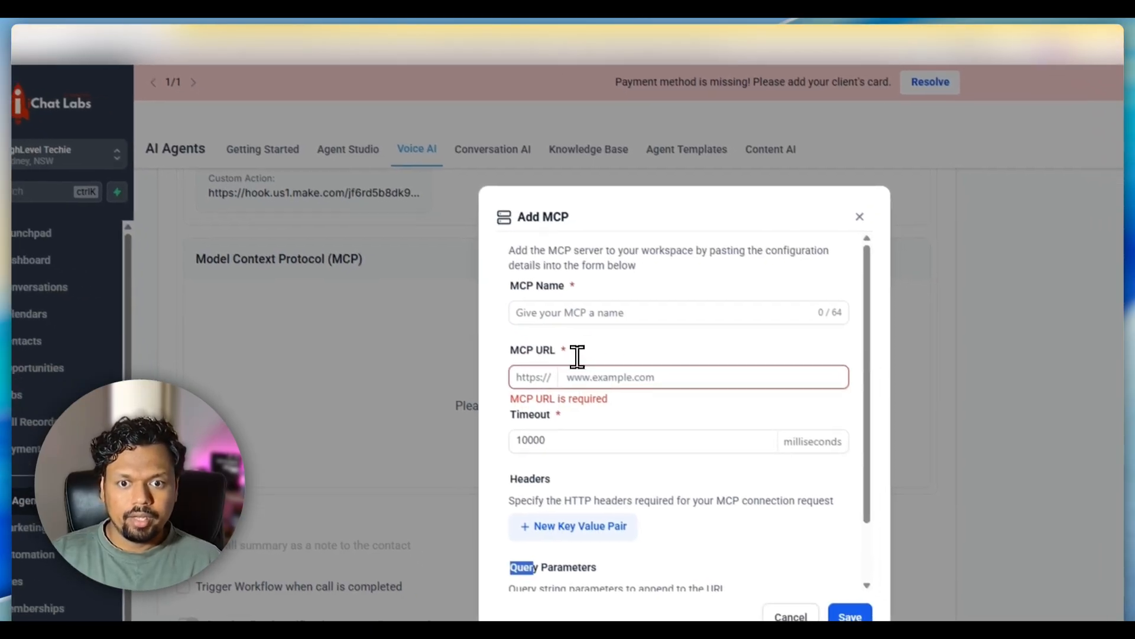
left_click(559, 362)
key("ctrl+v")
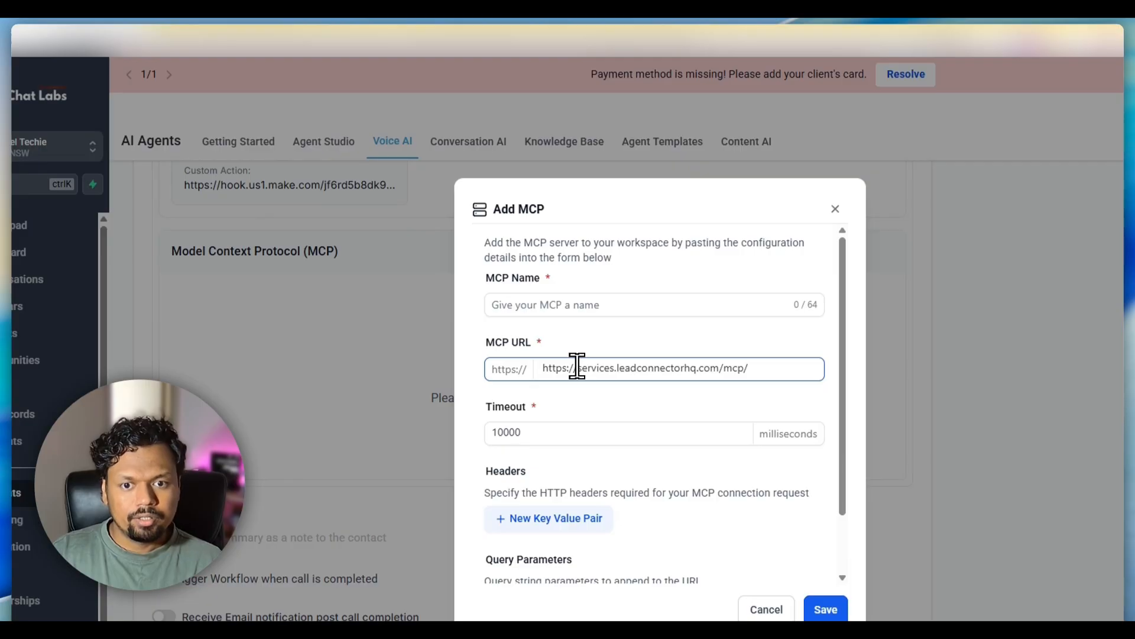
left_click_drag(576, 366, 542, 368)
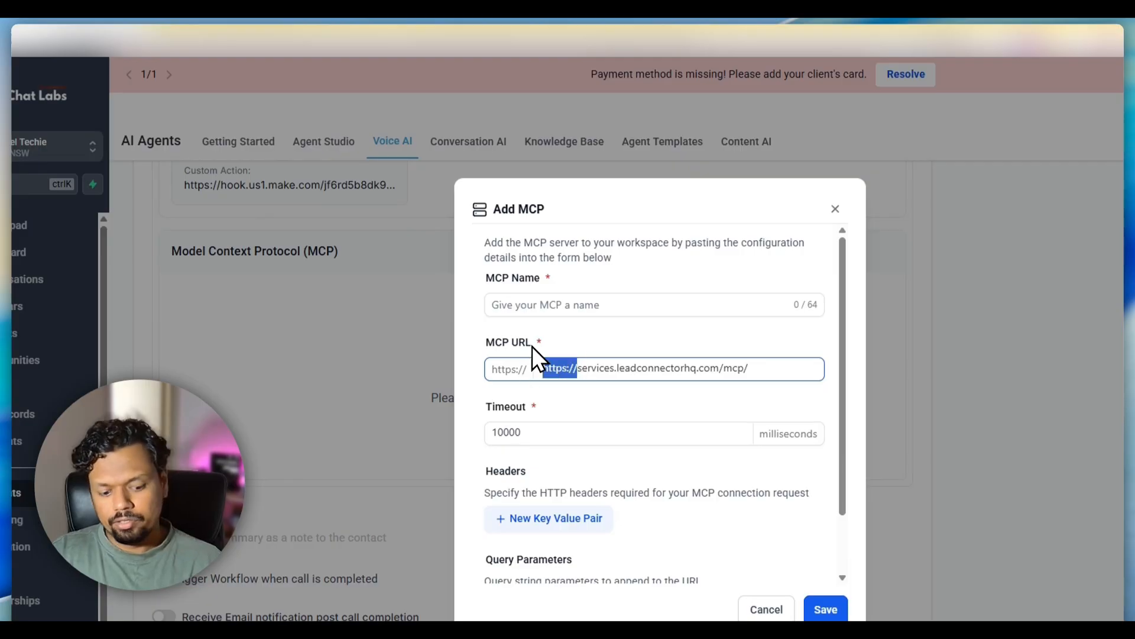
key("BackSpace")
Name the MCP "HighLevel MCP".
left_click(530, 304)
type("Highl")
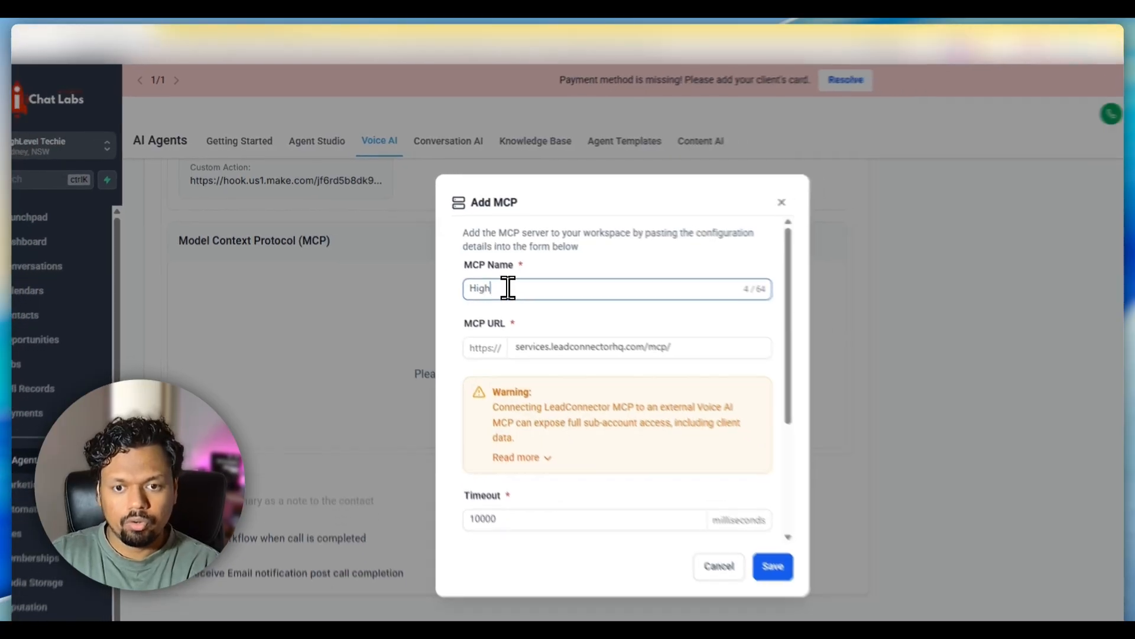
type("evel MCP")
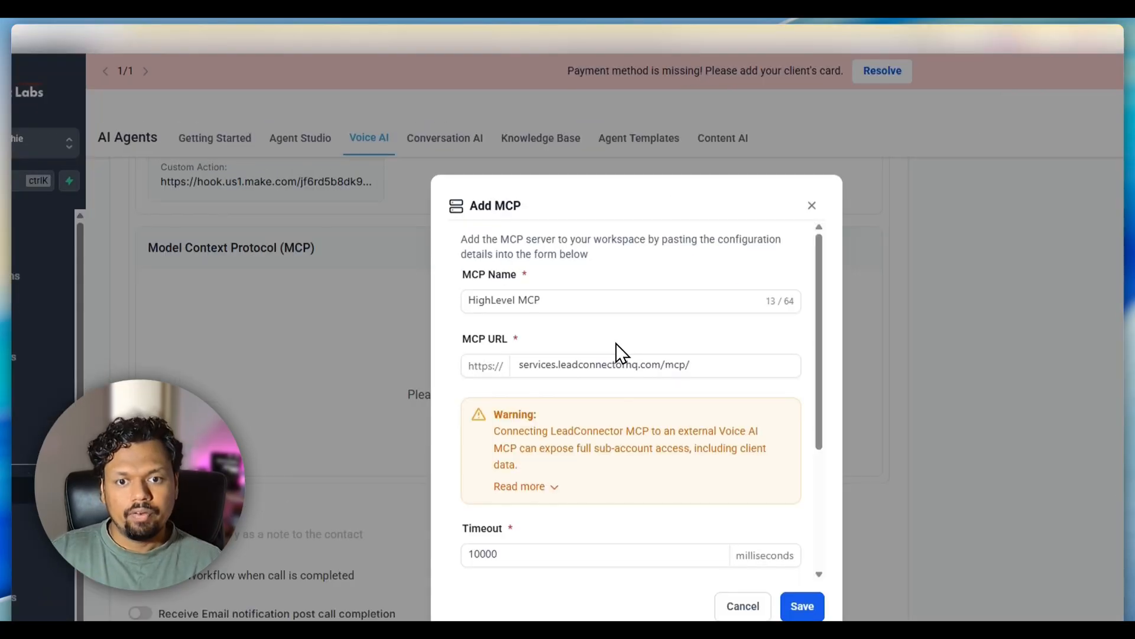
left_click(457, 309)
Read the LeadConnector MCP warning, expand its additional details, and collapse them again.
scroll(521, 426, "down", 3)
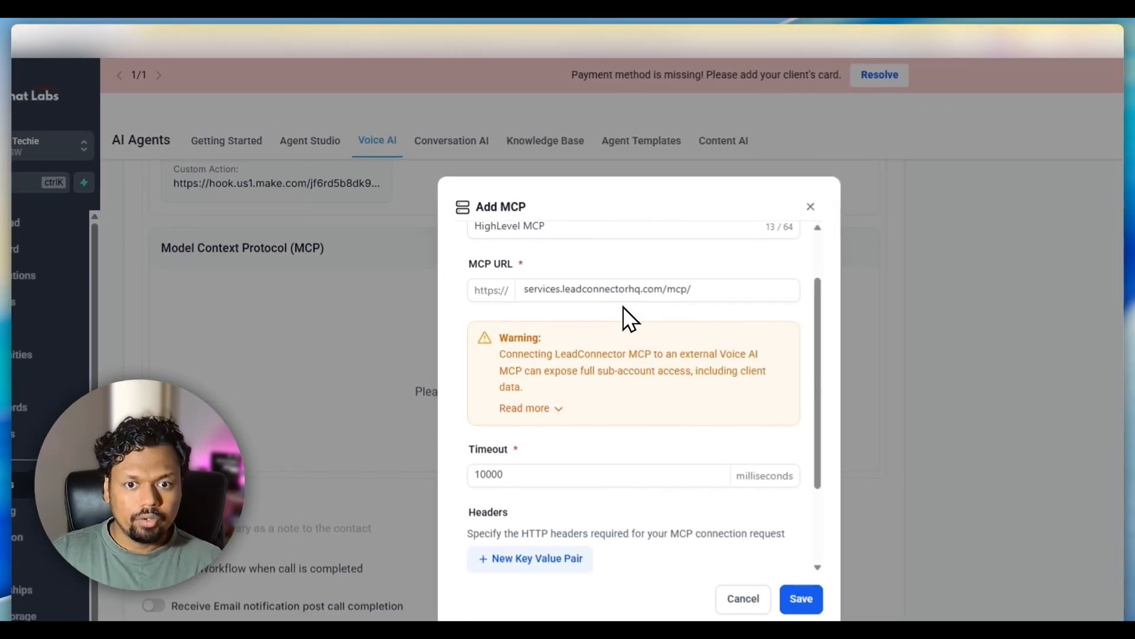
left_click_drag(502, 359, 743, 360)
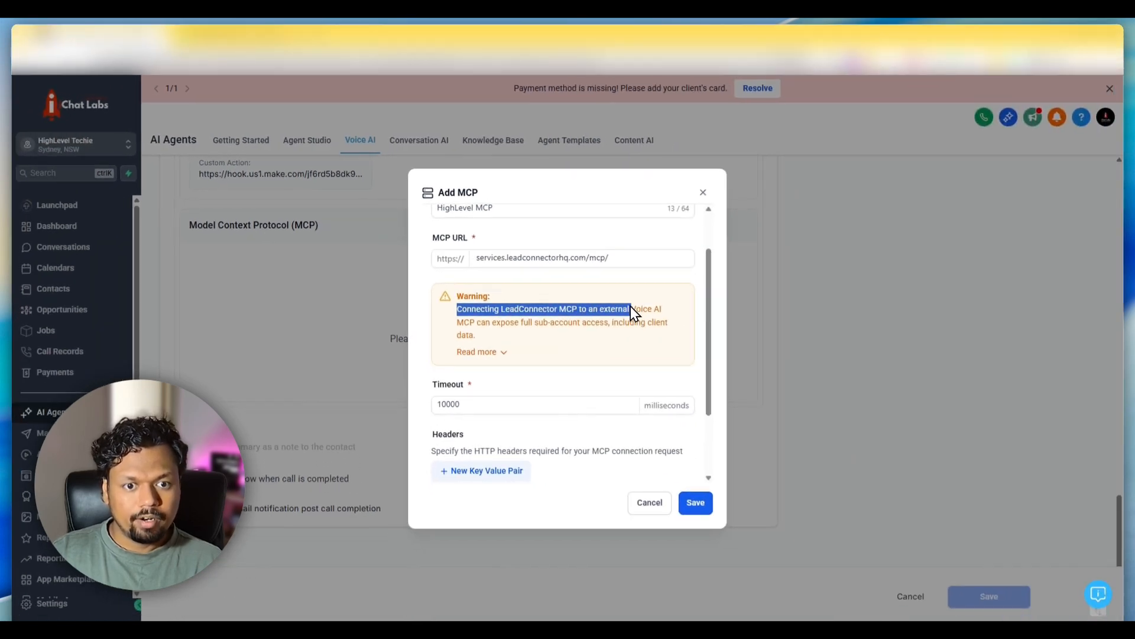
left_click_drag(644, 309, 674, 323)
left_click(458, 361)
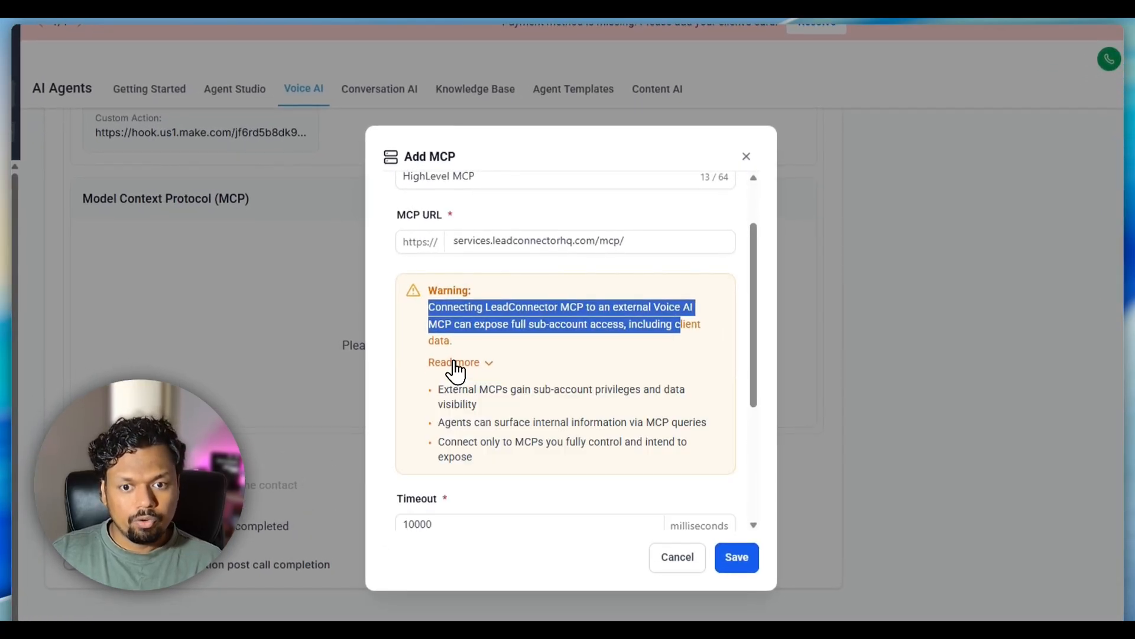
scroll(512, 348, "down", 2)
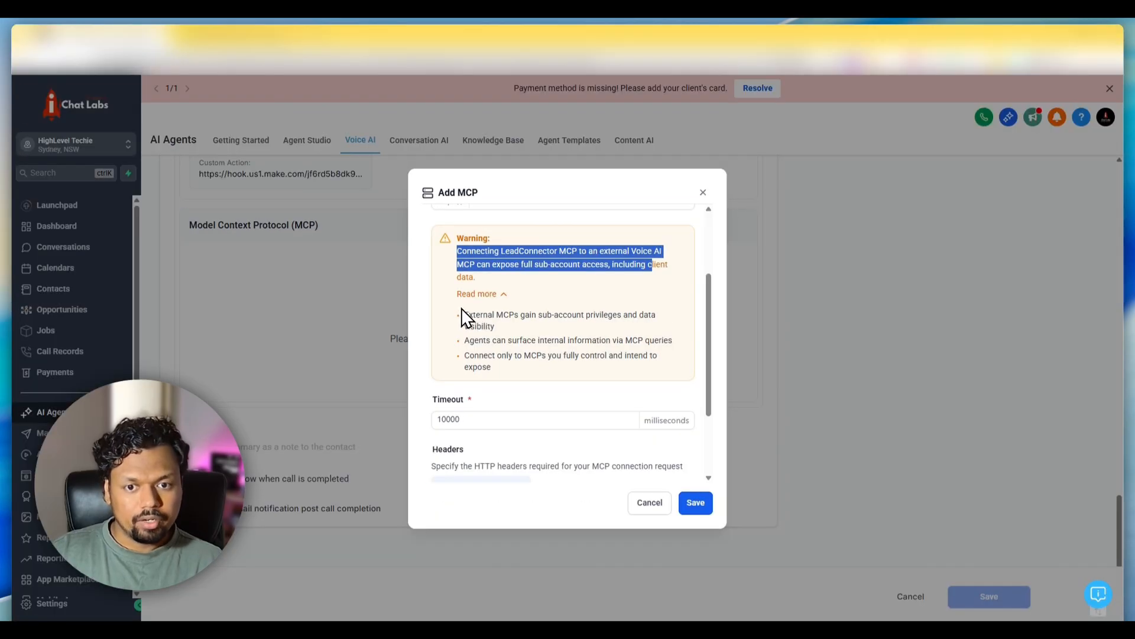
left_click(512, 316)
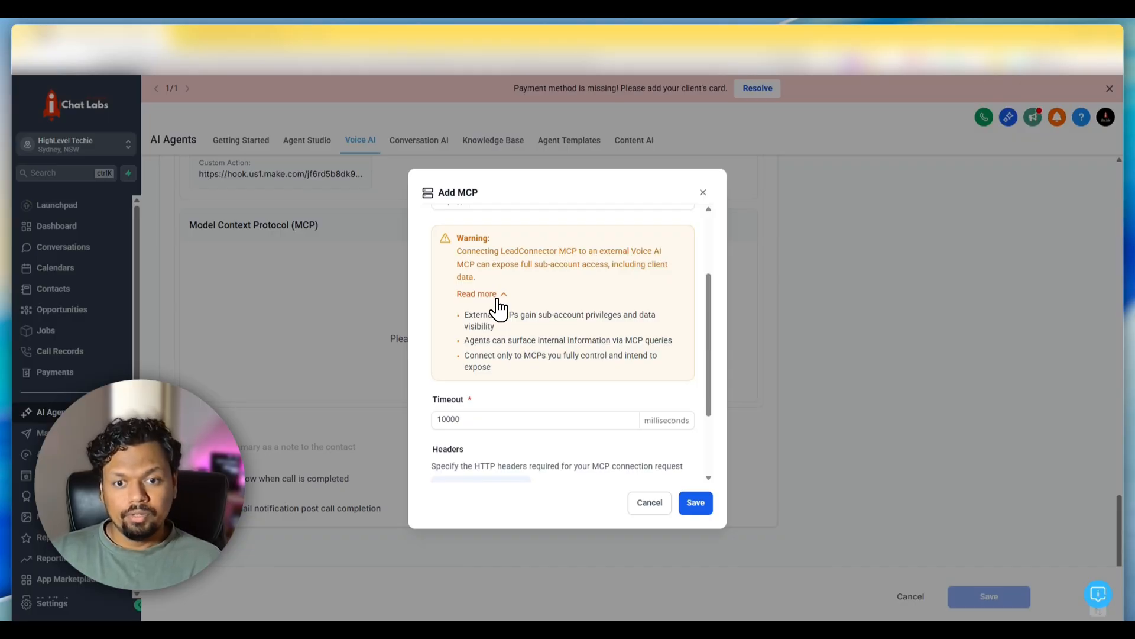
left_click(497, 295)
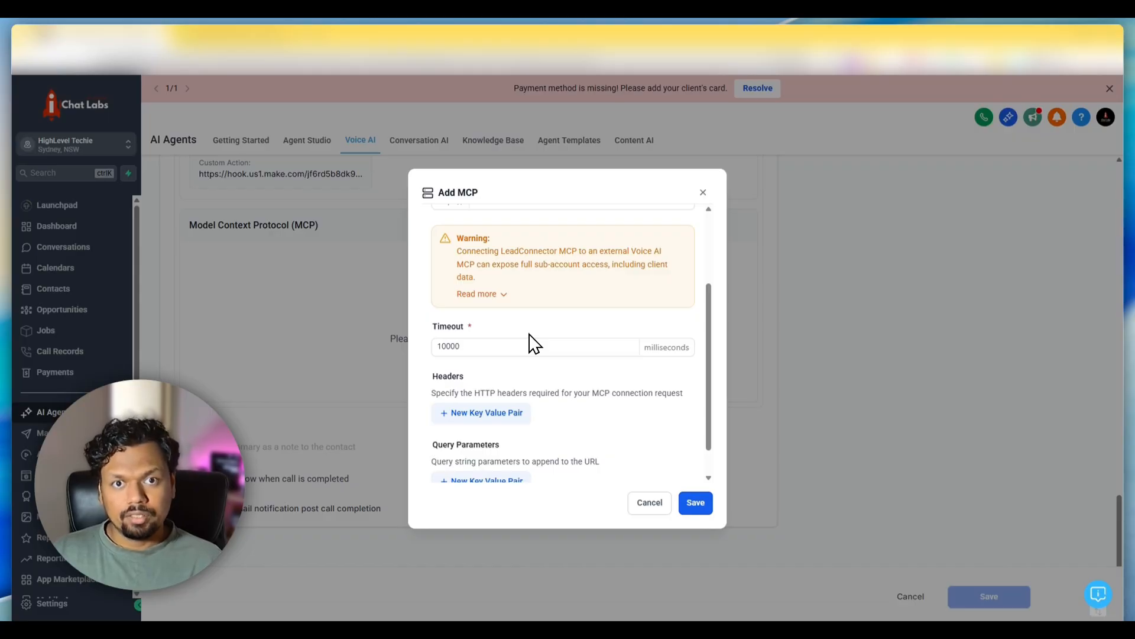
Add a new key-value pair under Headers for the MCP connection.
scroll(534, 343, "down", 1)
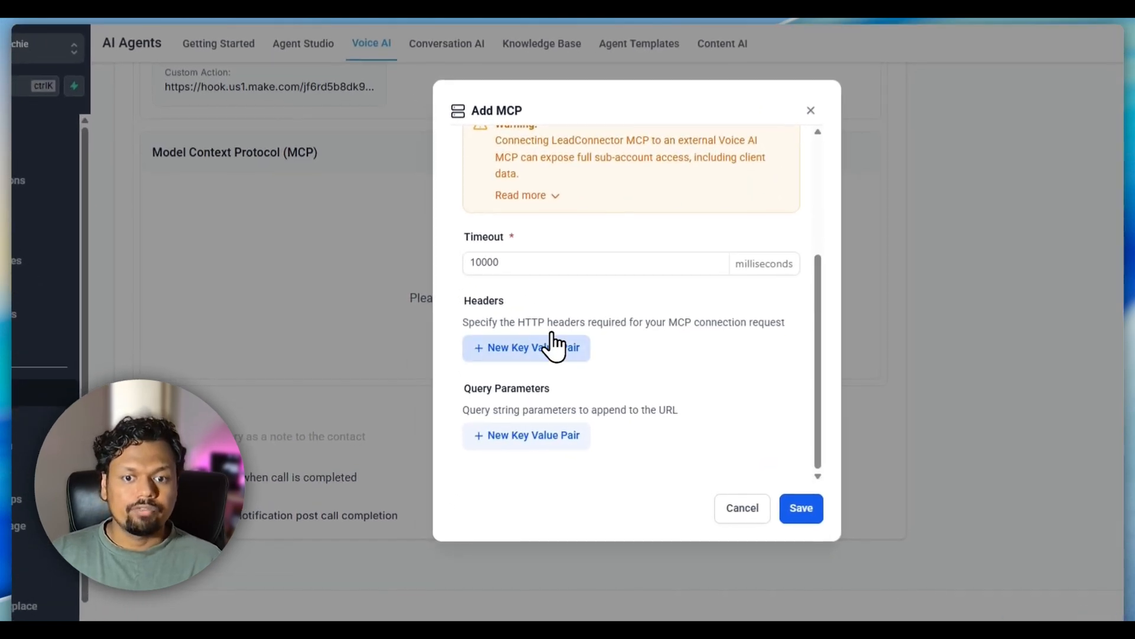
left_click(553, 348)
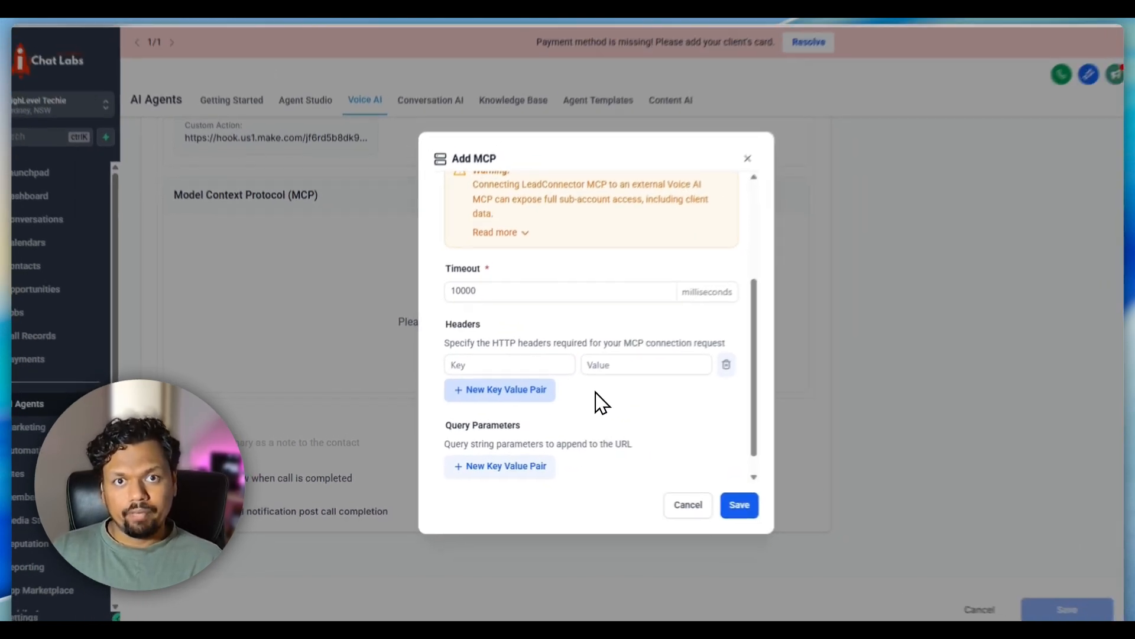
left_click(487, 365)
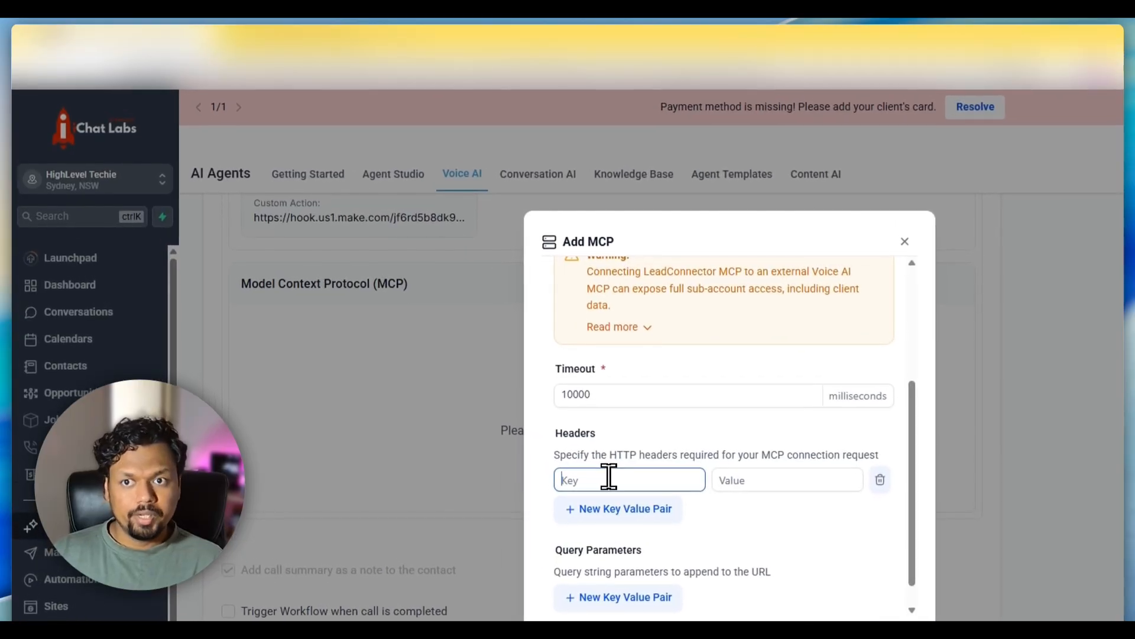
Examine the Authorization and locationId headers in the configuration example of the HighLevel MCP Server documentation.
left_click(305, 37)
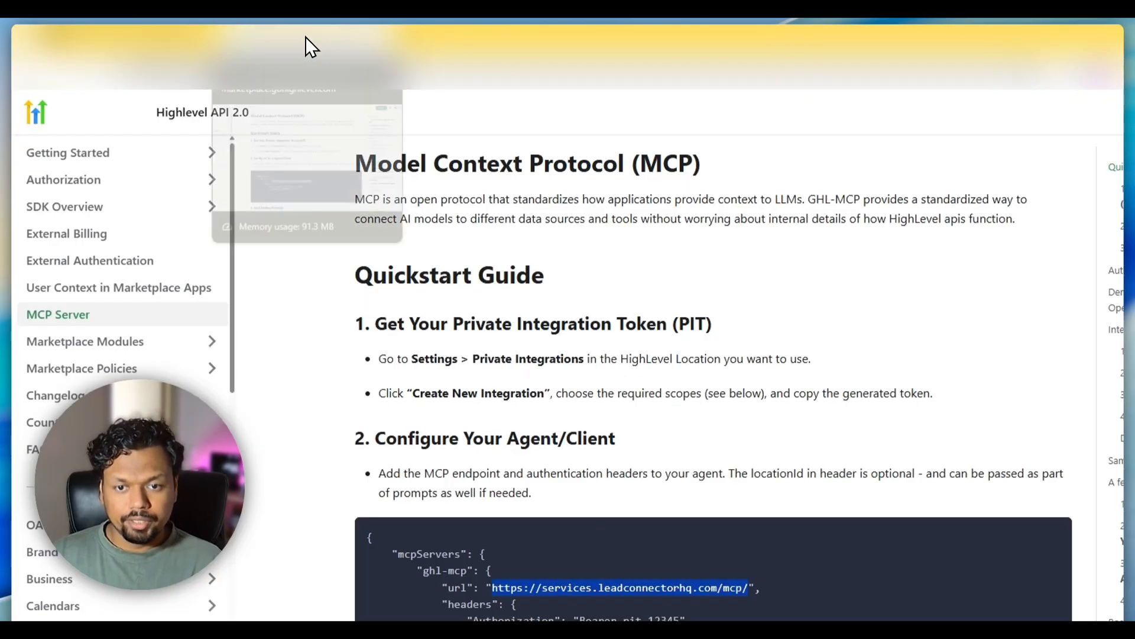
scroll(637, 463, "down", 3)
left_click_drag(441, 471, 558, 471)
left_click(557, 471)
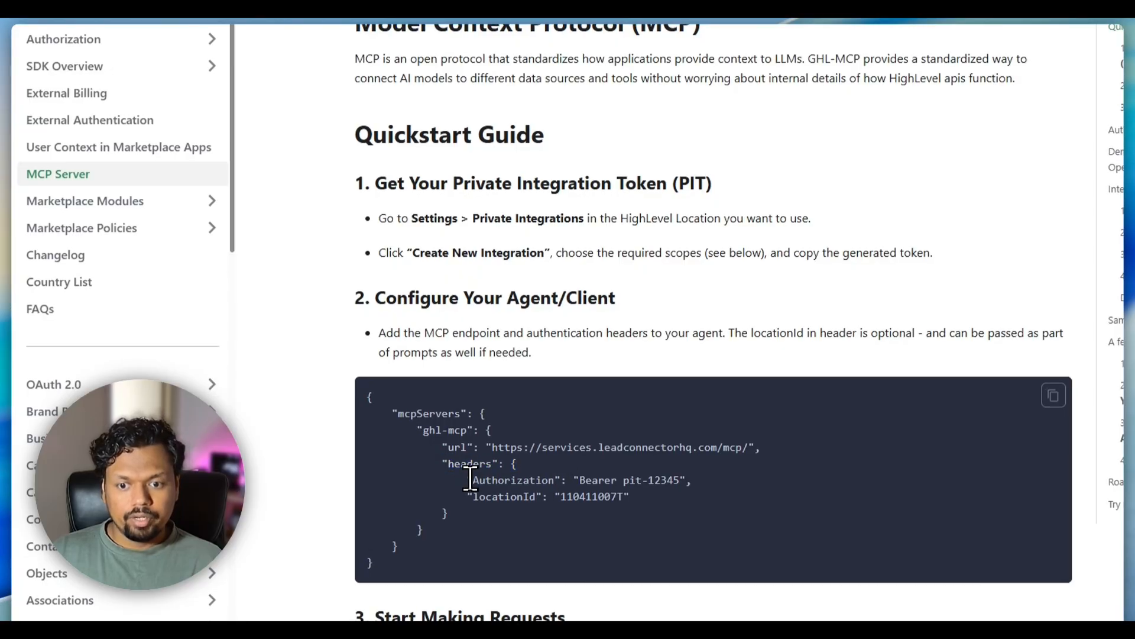
left_click_drag(469, 479, 560, 479)
left_click(560, 480)
left_click_drag(471, 496, 686, 480)
left_click(522, 498)
left_click_drag(596, 483, 679, 476)
left_click(472, 476)
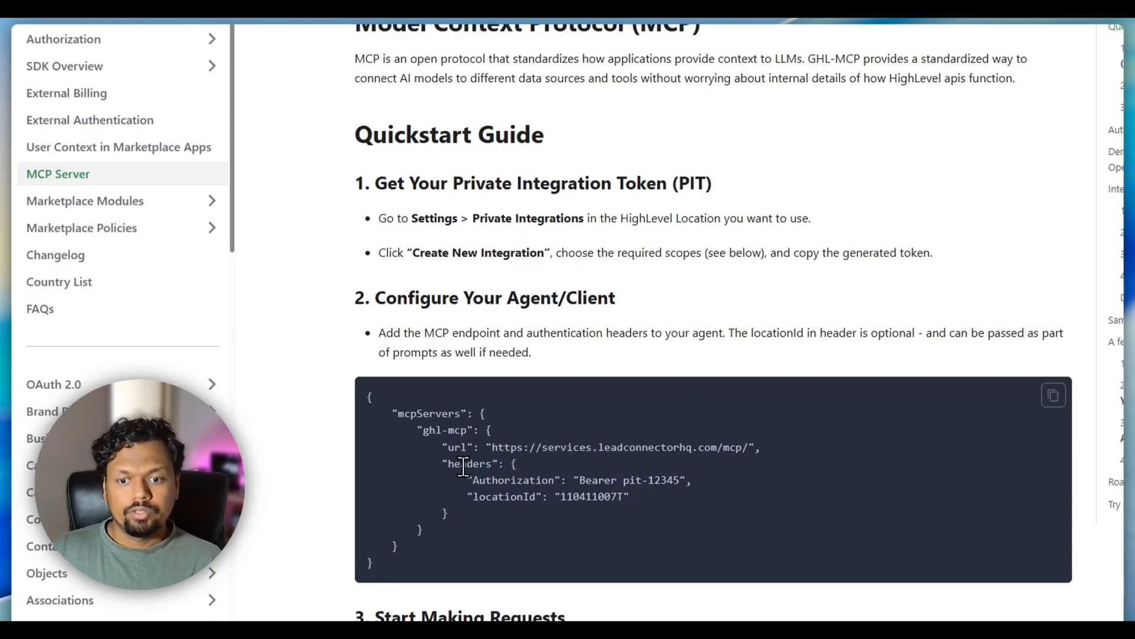
Copy the header name Authorization from the documentation example and paste it as the header key in the Add MCP form.
left_click_drag(472, 481, 548, 480)
key("ctrl+c")
left_click(129, 21)
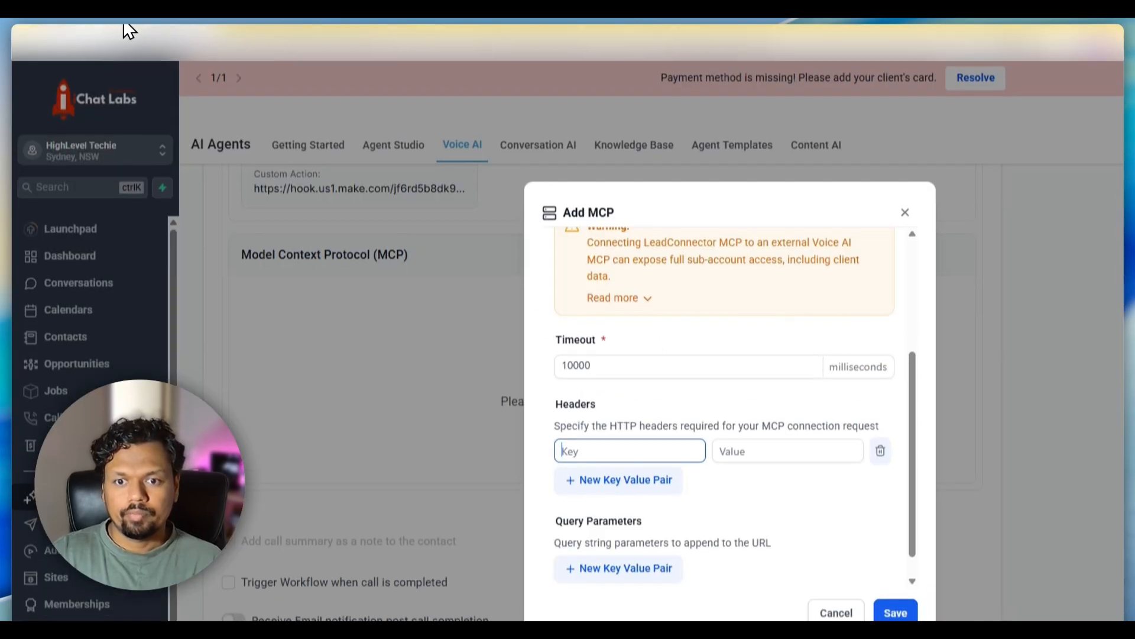
key("ctrl+v")
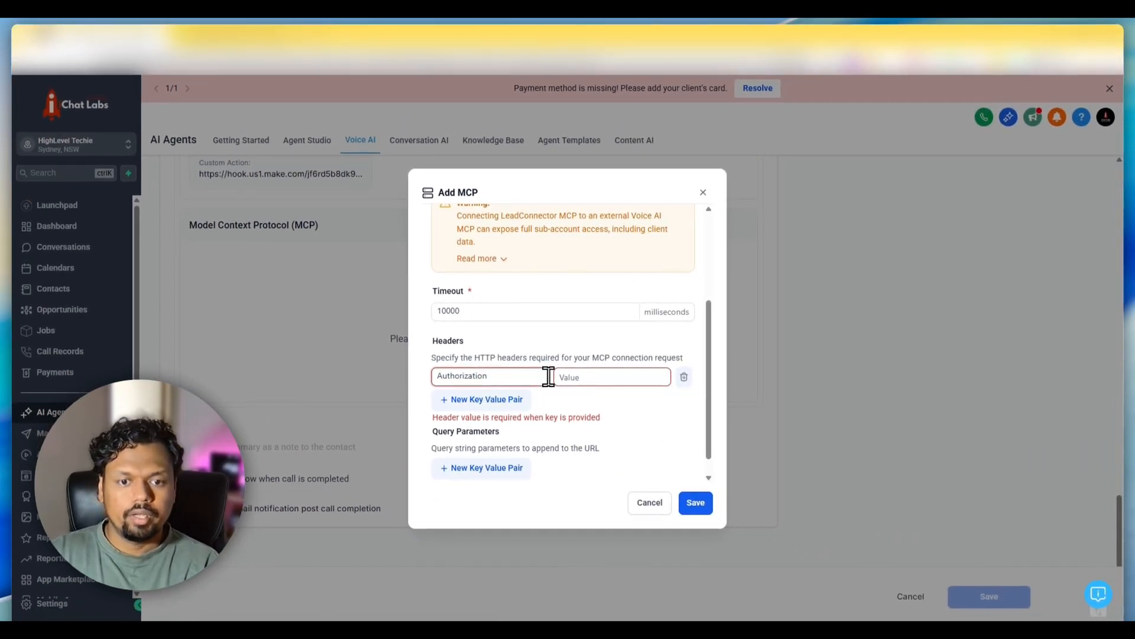
Set the Authorization header's value to the placeholder "Bearer pit...".
left_click(569, 377)
type("Bearere")
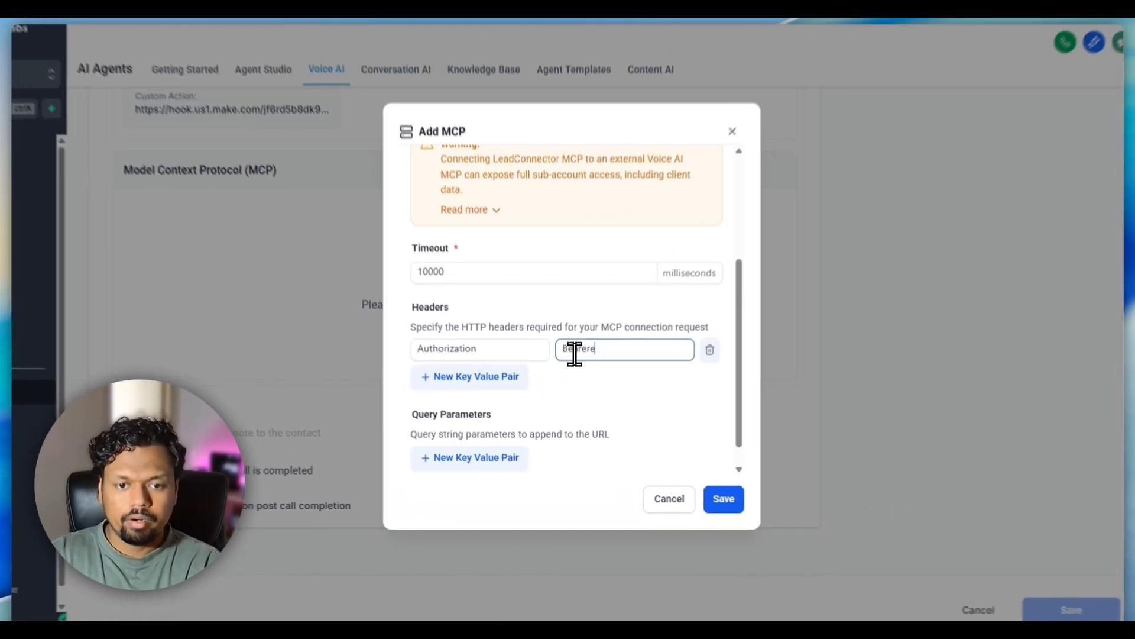
key("BackSpace")
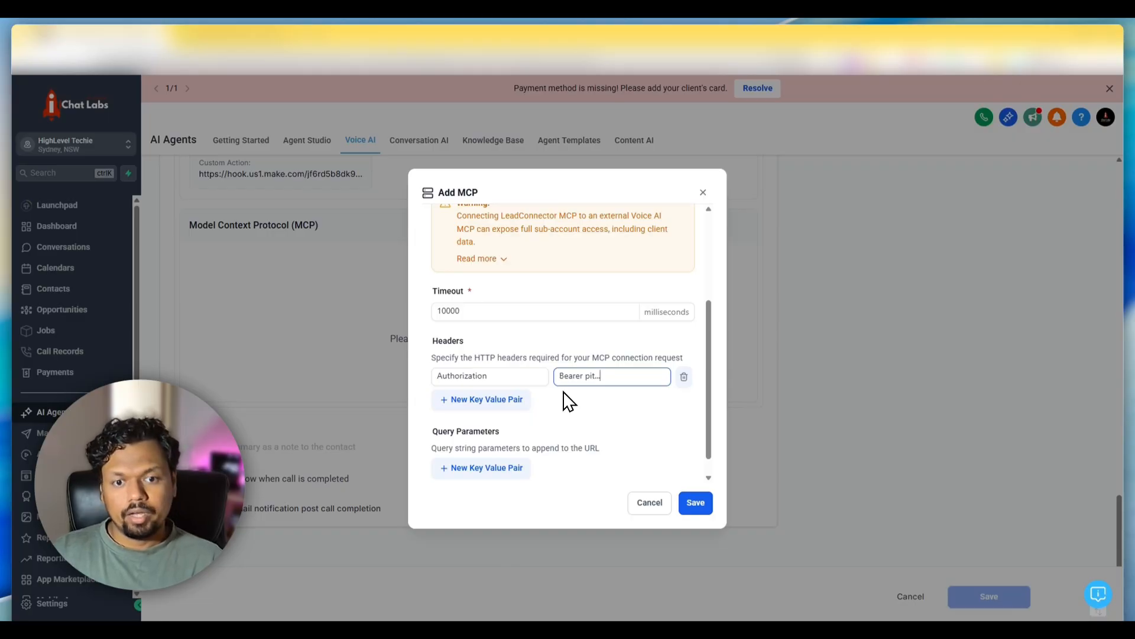
Add a second header pair in the Add MCP form and paste locationId as its key, copied from the documentation's configuration example.
left_click(512, 402)
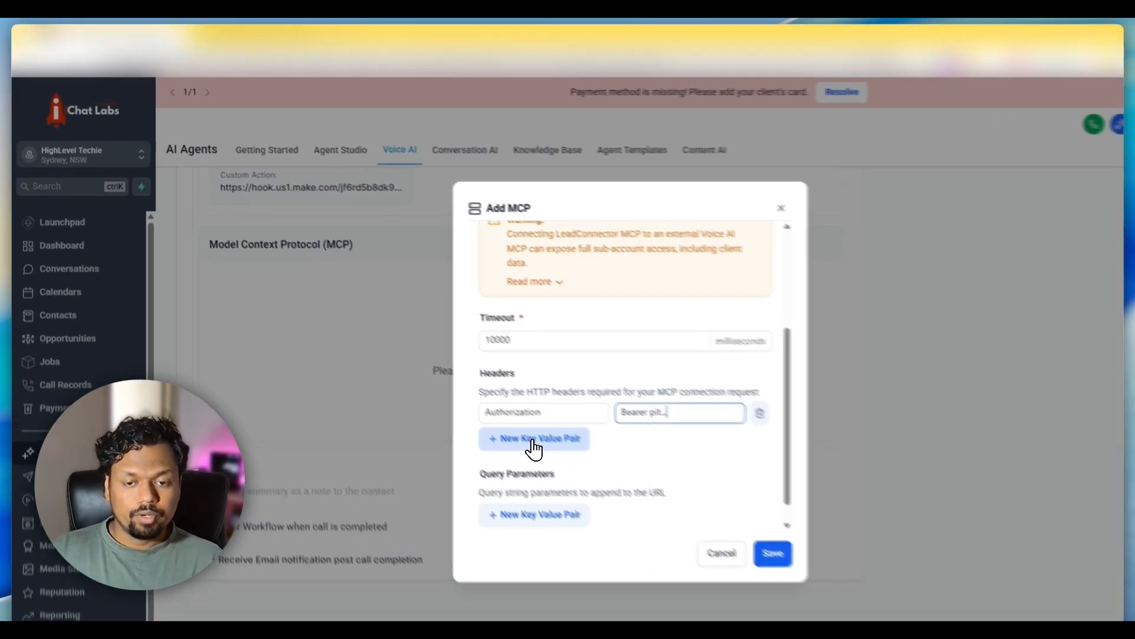
left_click(335, 50)
left_click(463, 467)
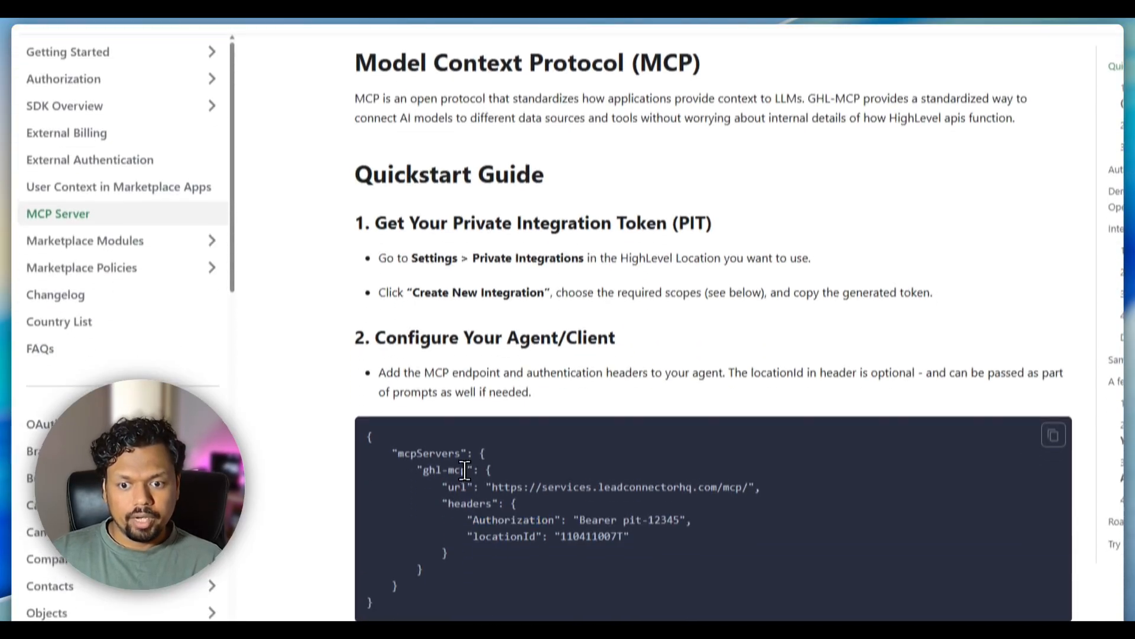
left_click_drag(473, 495, 537, 497)
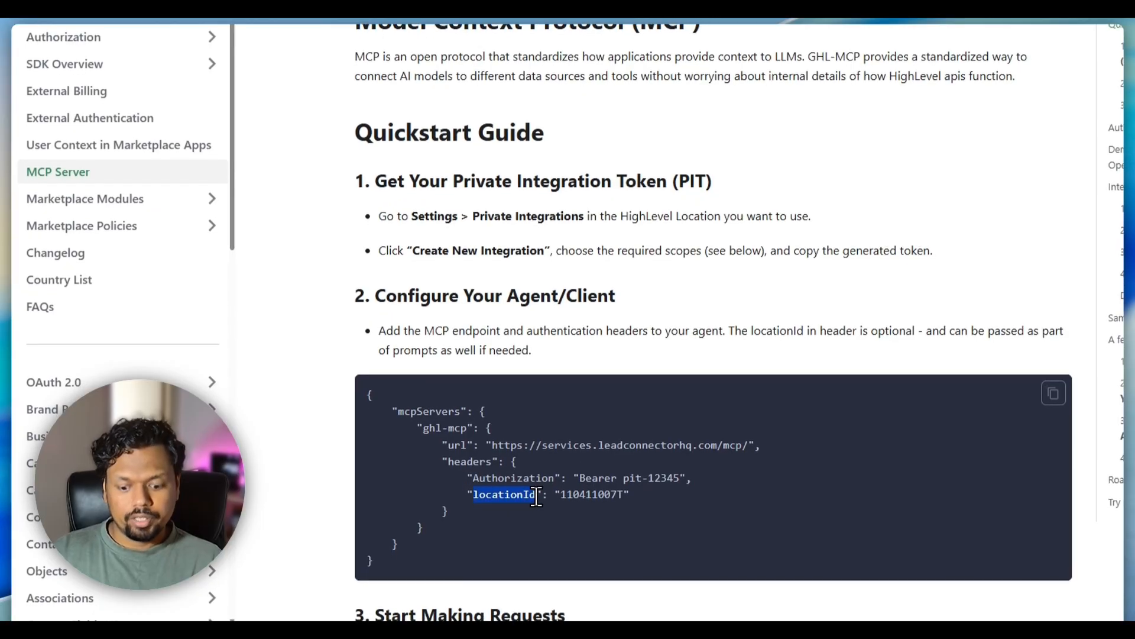
key("ctrl+c")
left_click(135, 33)
left_click(541, 408)
key("ctrl+v")
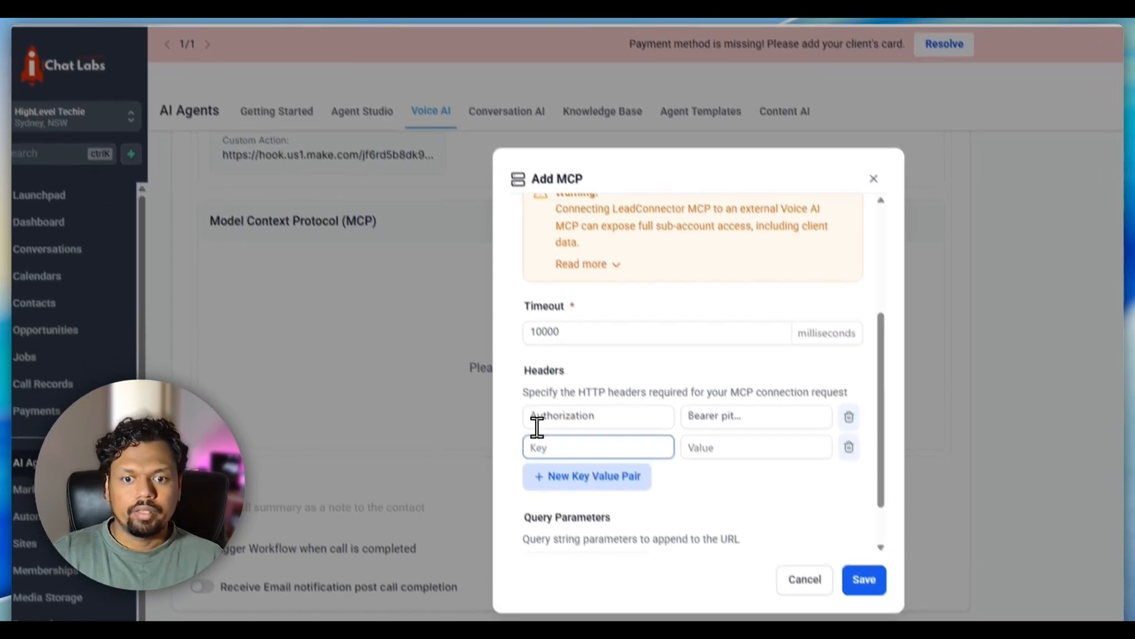
Set the locationId header's value to the placeholder "xxxxxxx" and save the new MCP.
left_click(686, 408)
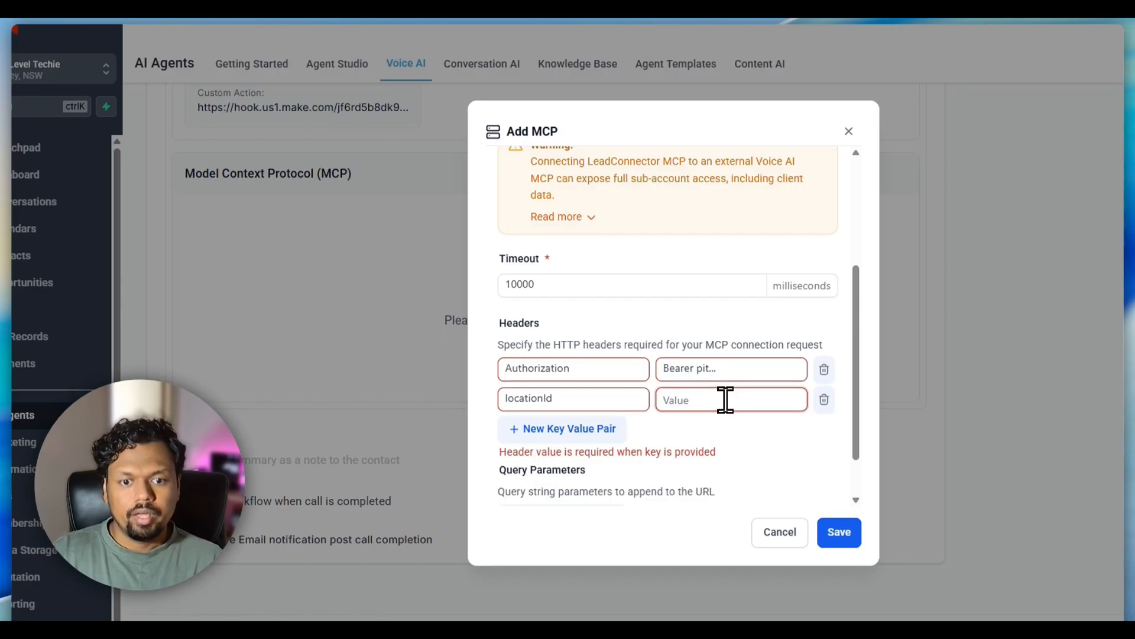
type("xxxxxxx")
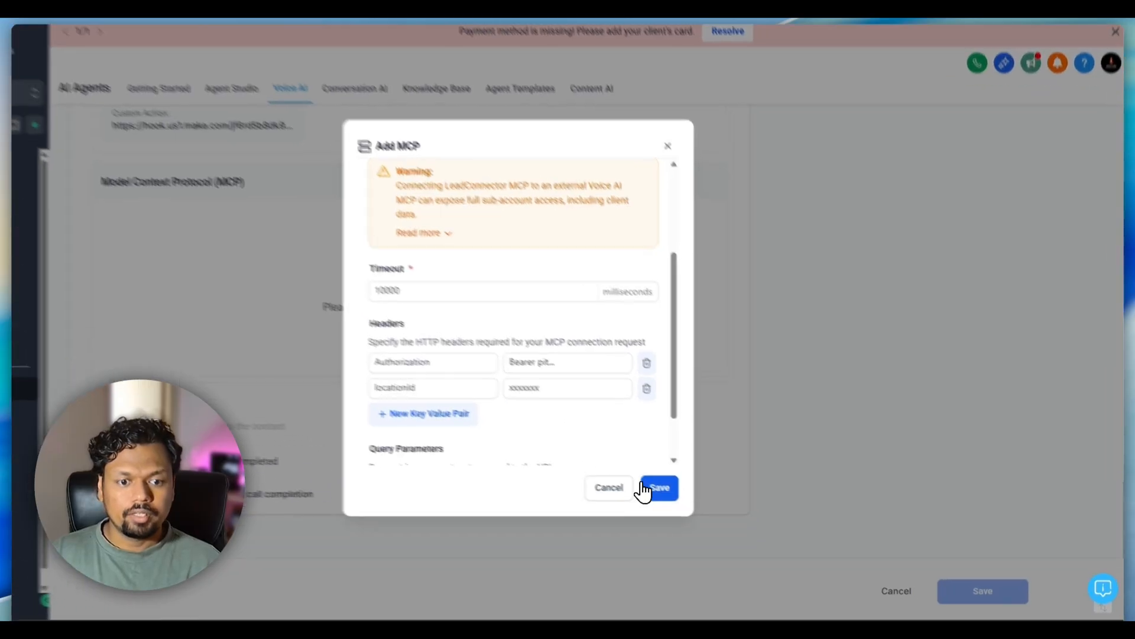
left_click(691, 504)
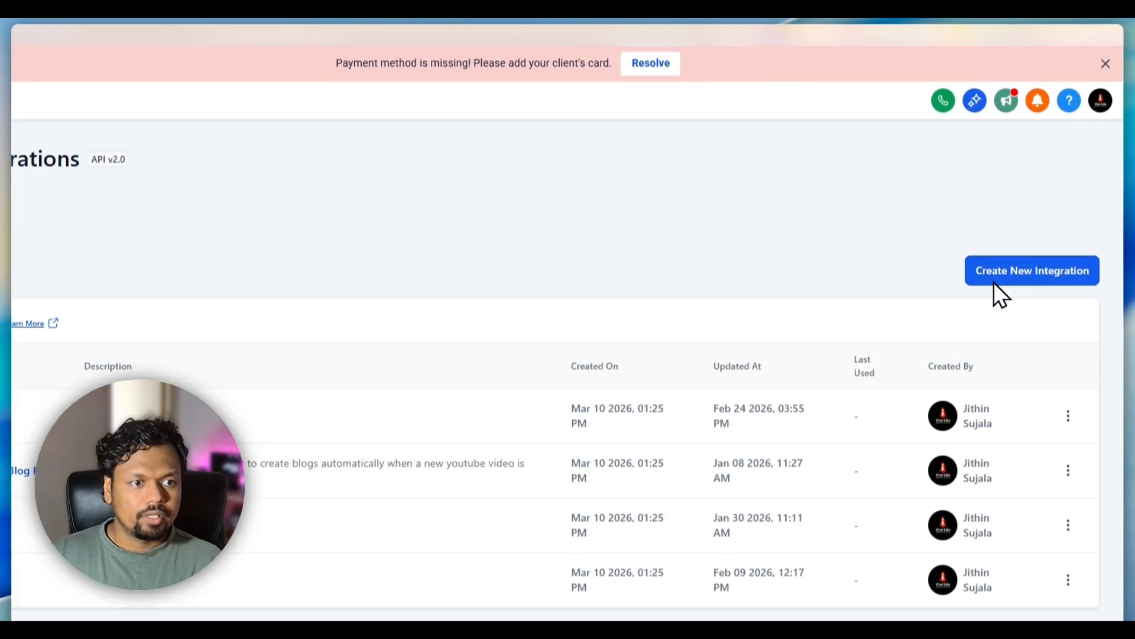
left_click(995, 283)
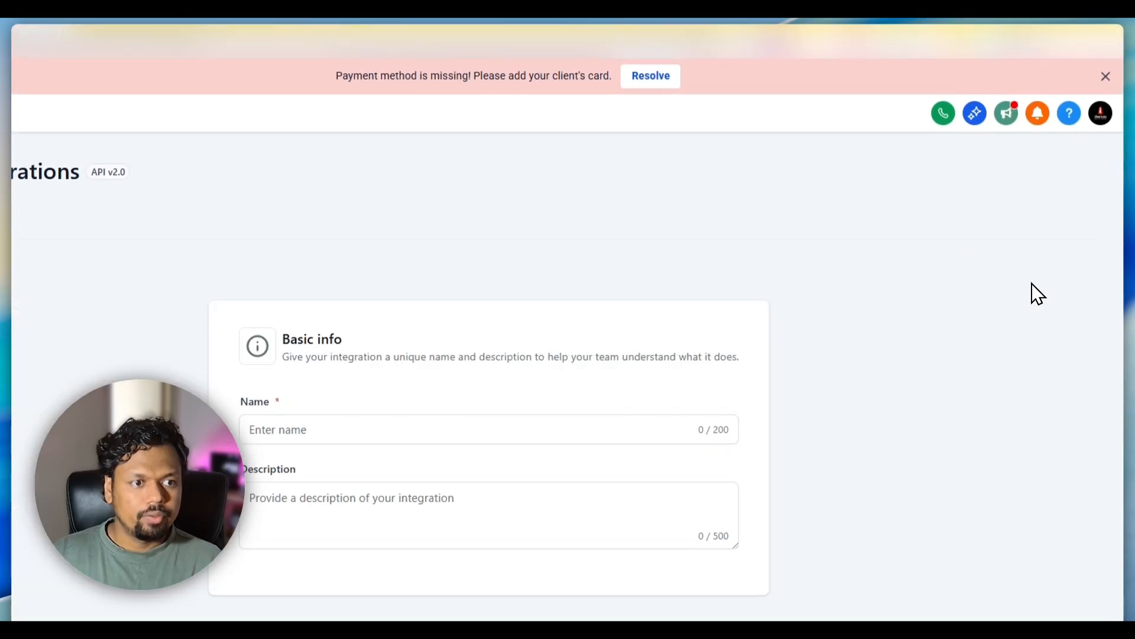
type("testdd")
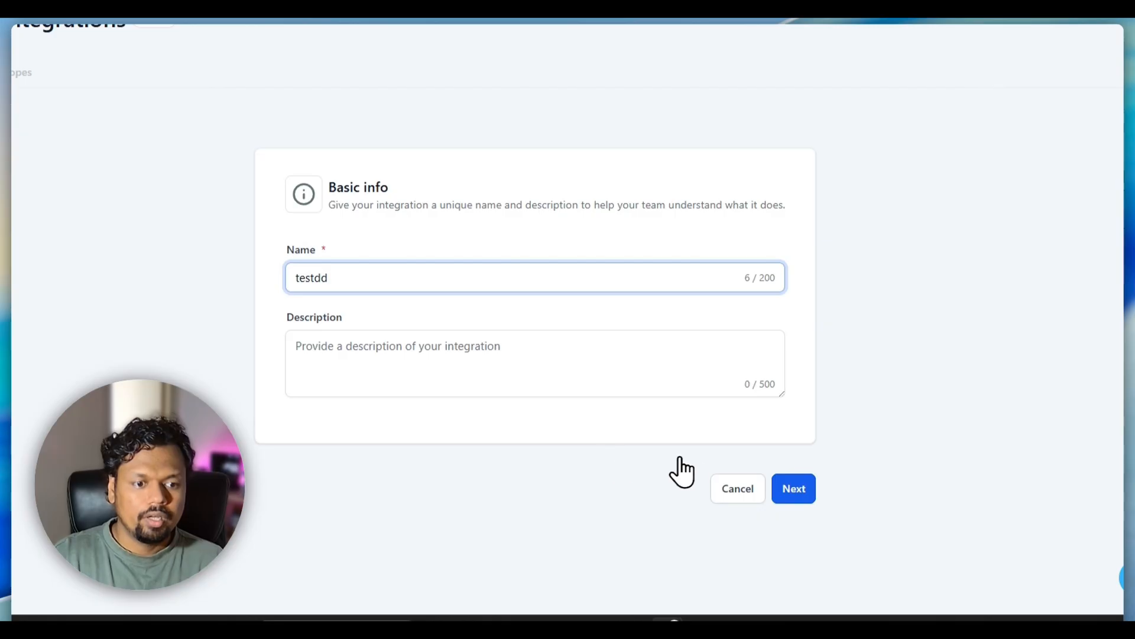
left_click(795, 489)
left_click(385, 260)
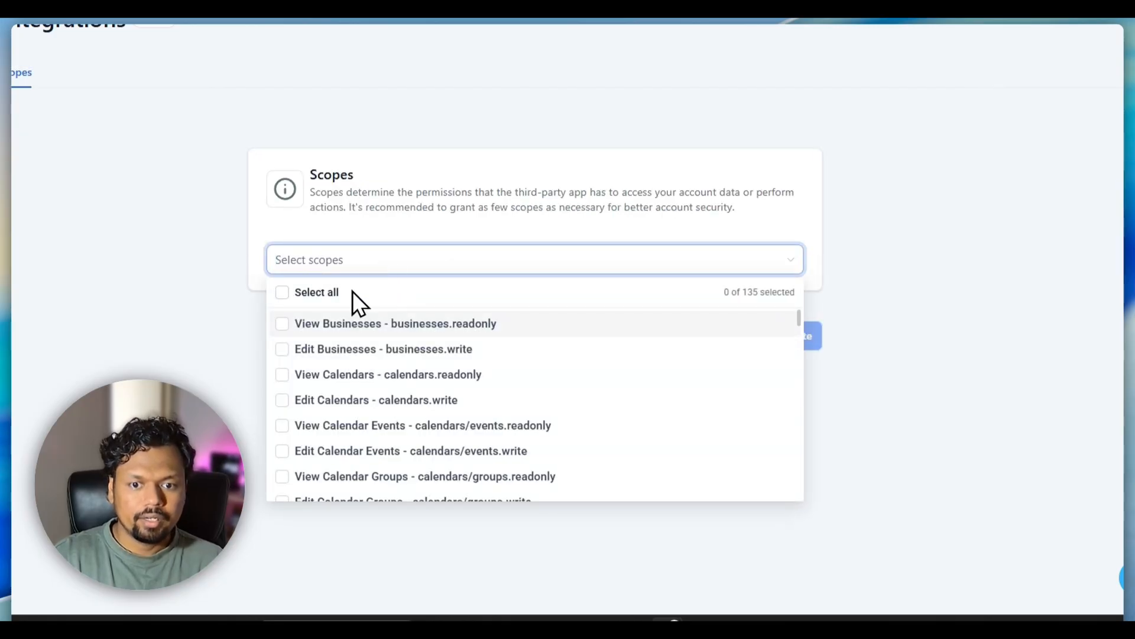
scroll(333, 414, "down", 5)
scroll(335, 421, "up", 5)
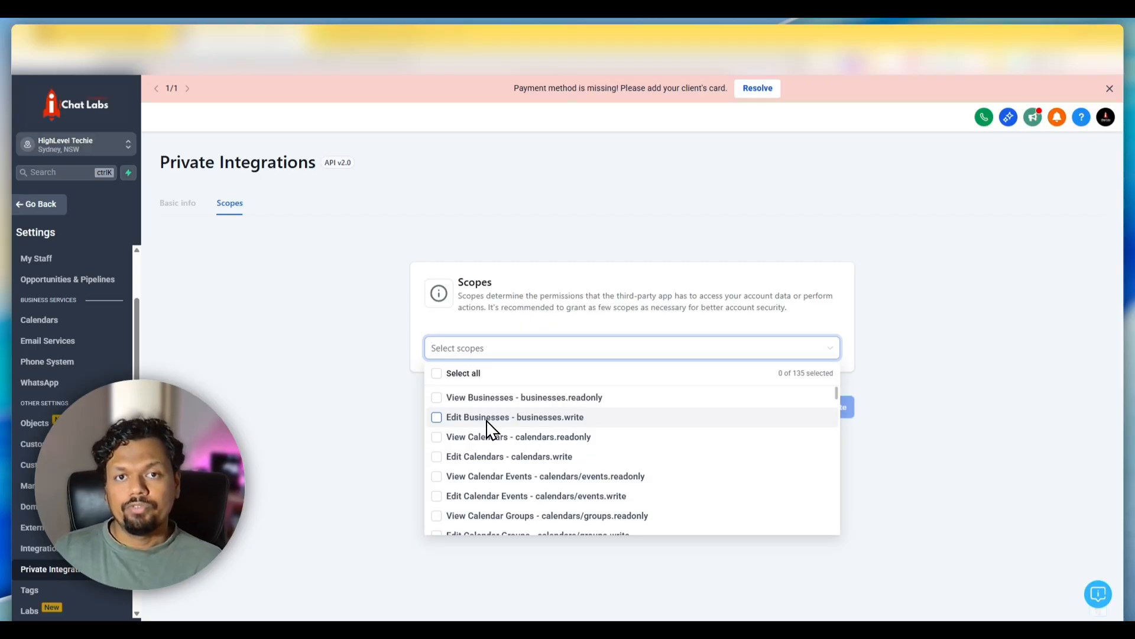
scroll(503, 434, "down", 10)
scroll(513, 438, "down", 10)
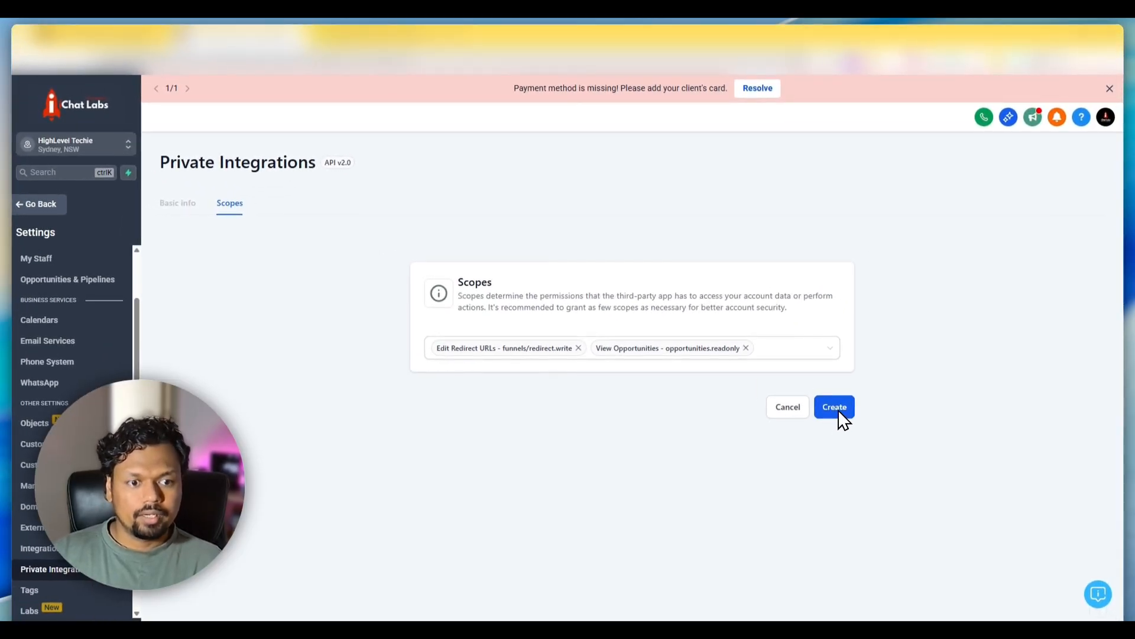
left_click(787, 408)
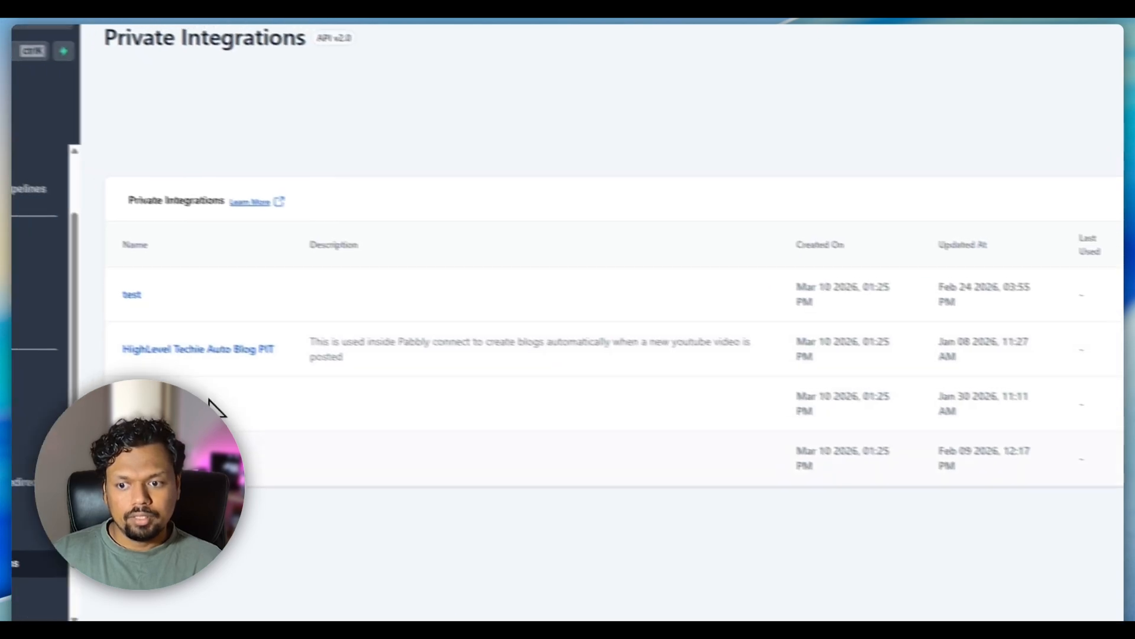
Update the mcp pit private integration with its view location and view/edit contact and opportunity scopes, and immediately rotate and expire its access token.
left_click(134, 399)
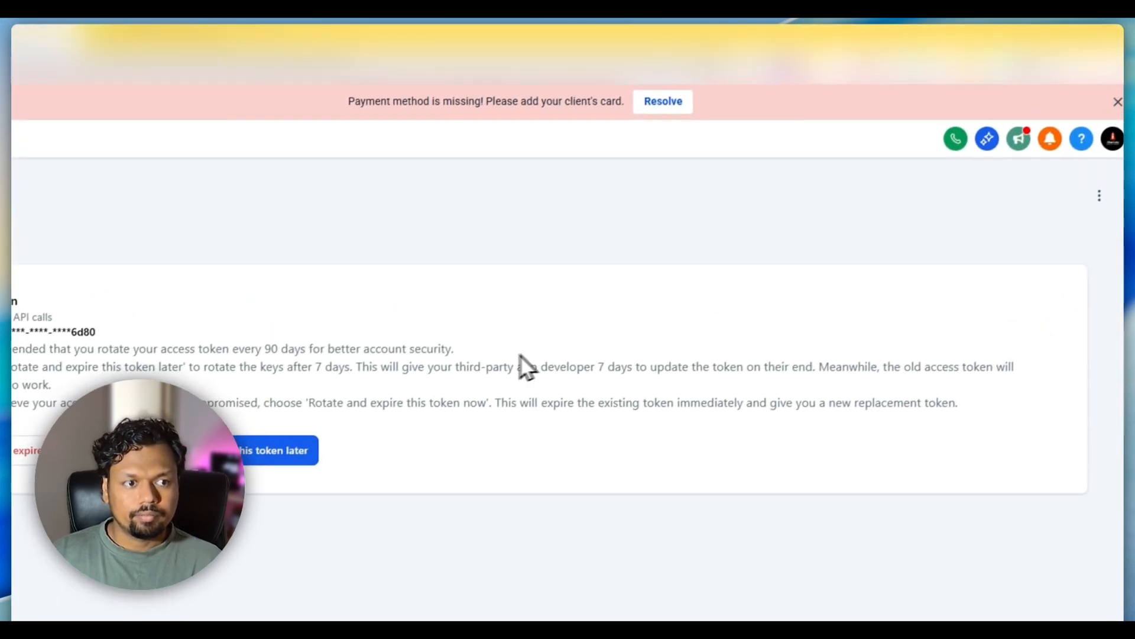
left_click(1101, 195)
left_click(1075, 222)
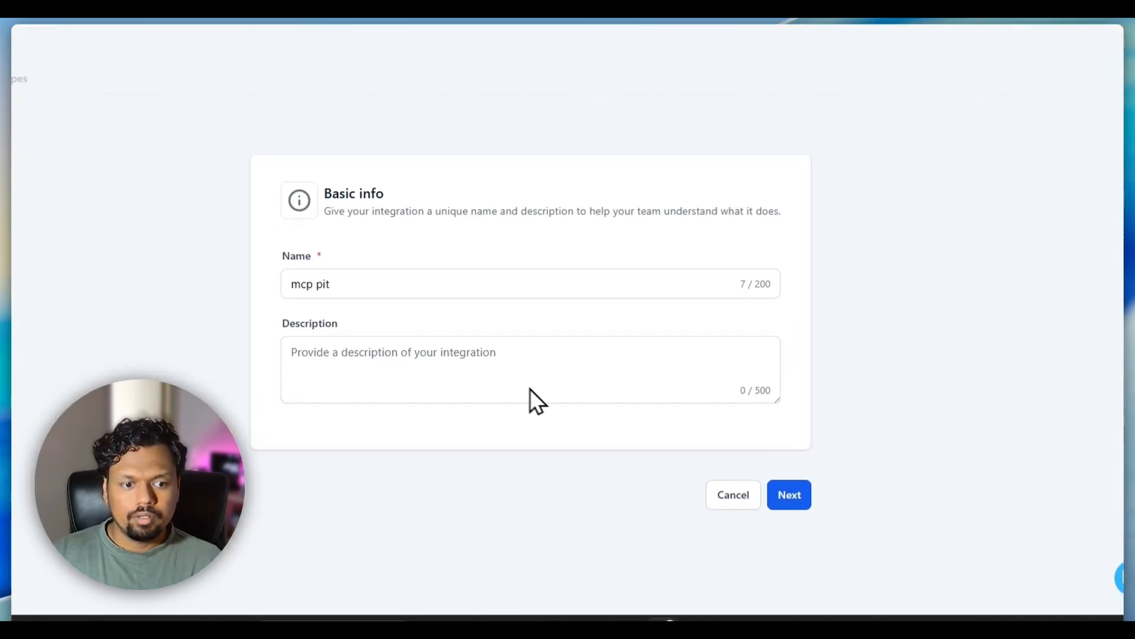
left_click(789, 494)
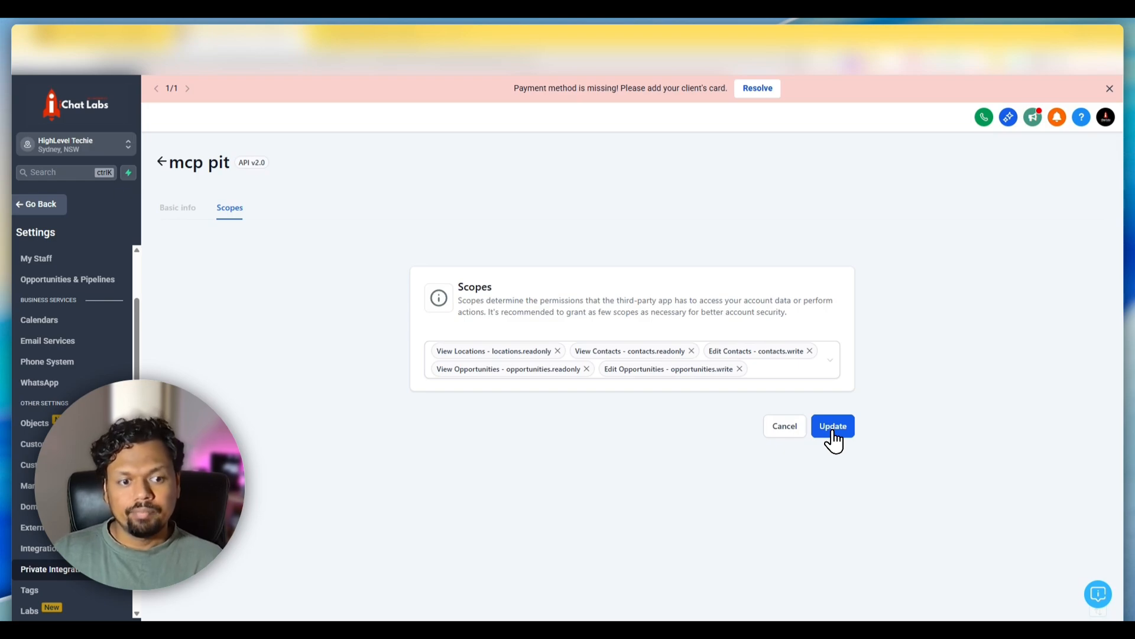
left_click(833, 426)
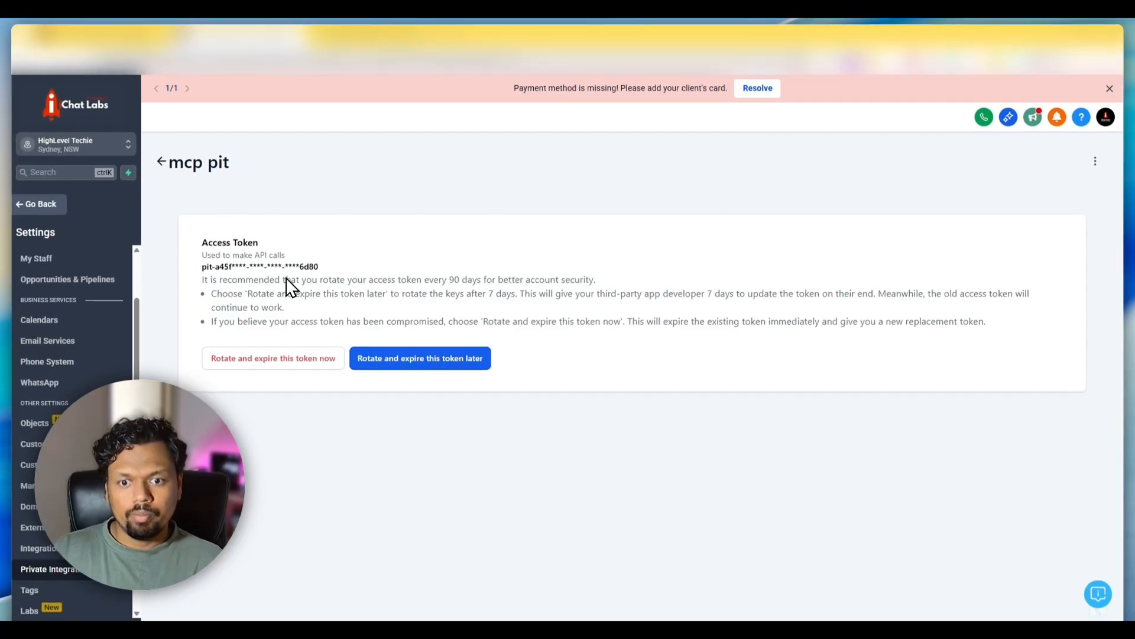
left_click(275, 362)
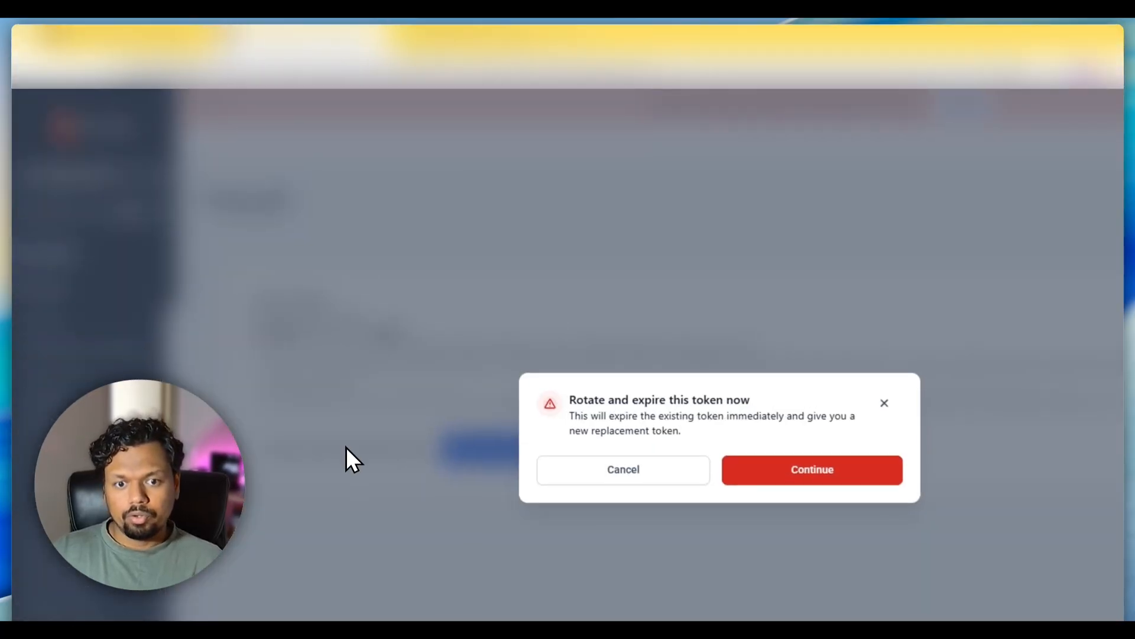
left_click(801, 473)
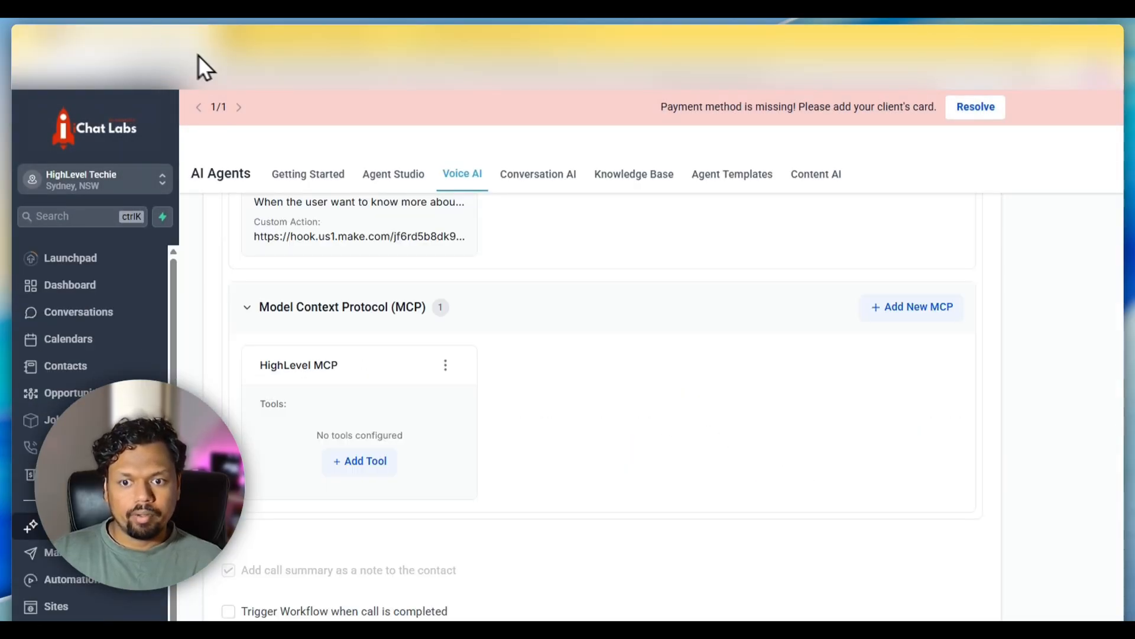
Open the HighLevel MCP configuration in the Voice AI agent and replace the Authorization header's placeholder with the new private integration token.
left_click(349, 402)
left_click(703, 439)
left_click_drag(681, 439, 819, 442)
key("ctrl+v")
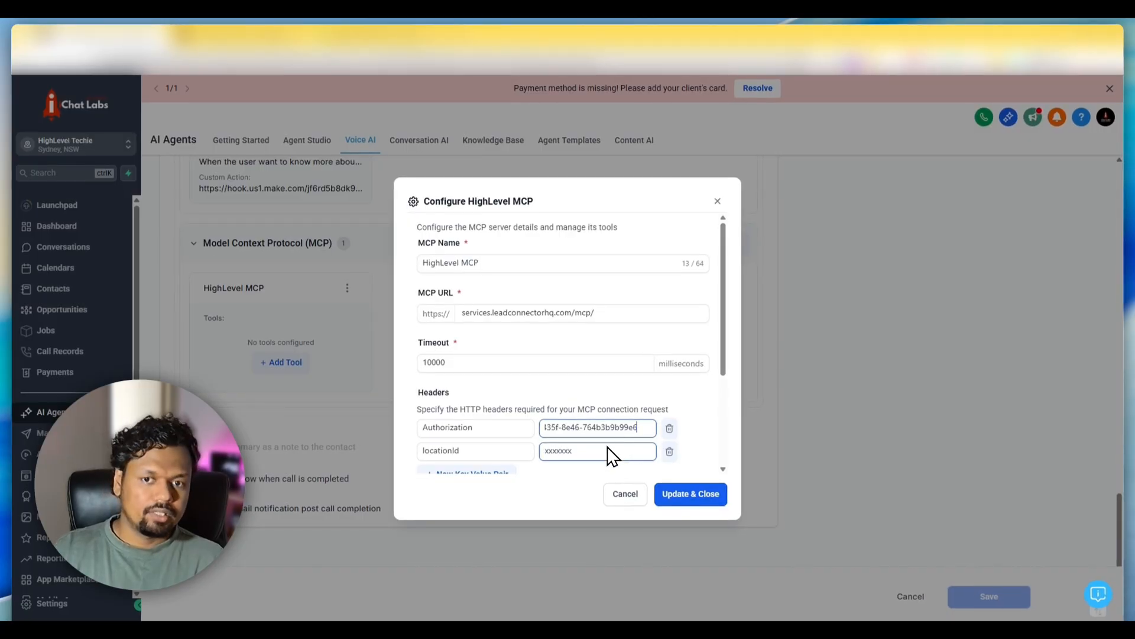
Replace the locationId header's placeholder with the sub-account's location ID and update the HighLevel MCP configuration.
left_click(217, 62)
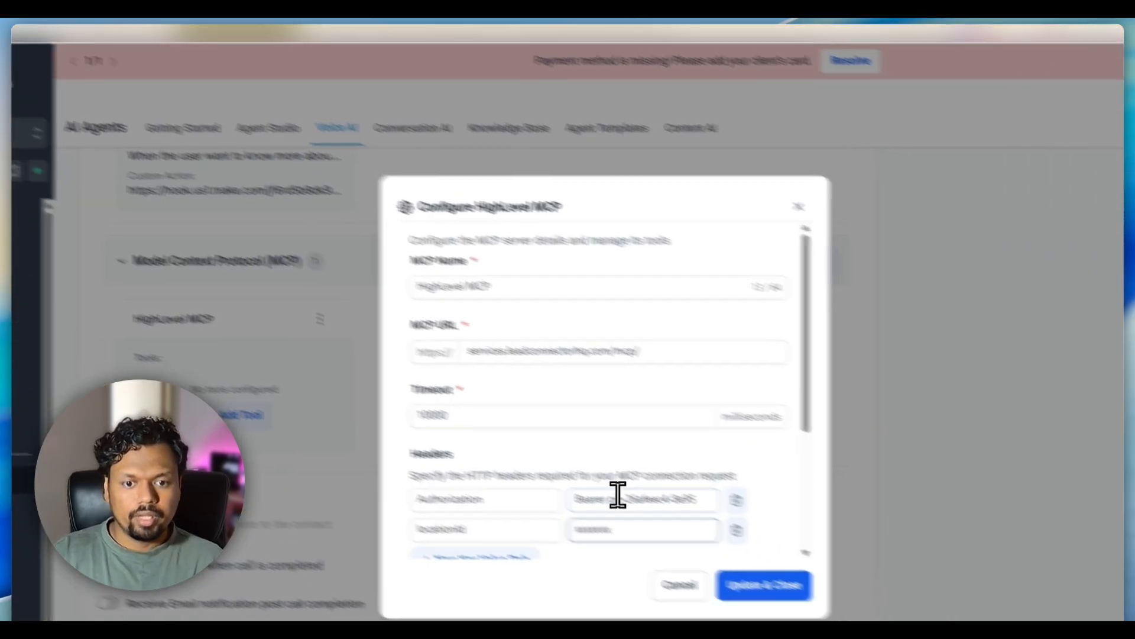
left_click_drag(746, 576, 696, 575)
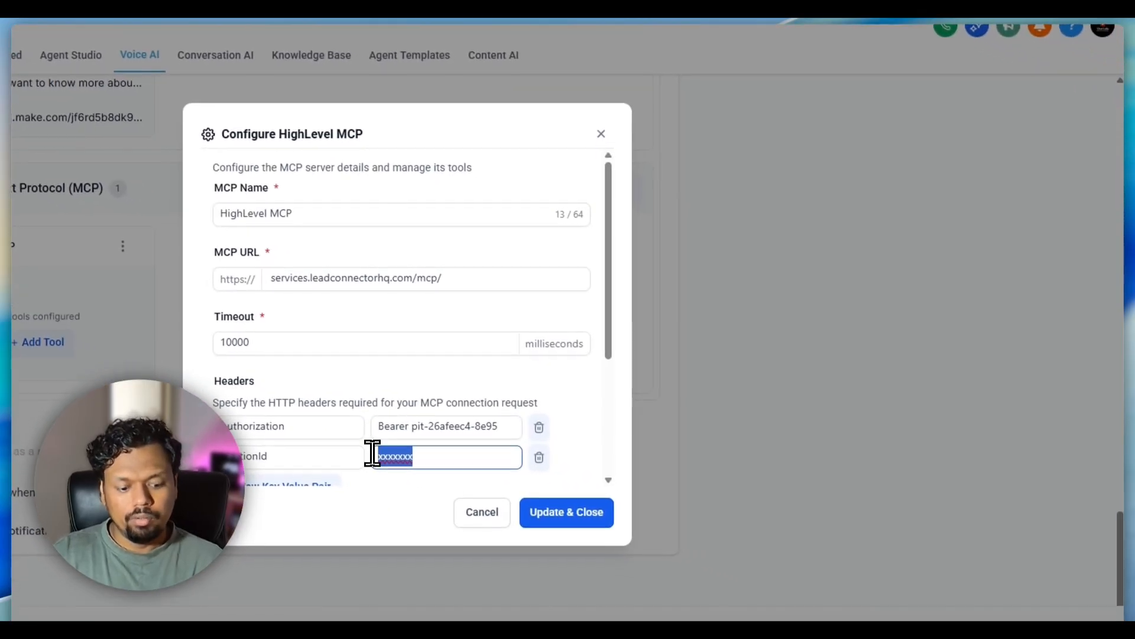
key("ctrl+v")
left_click(572, 426)
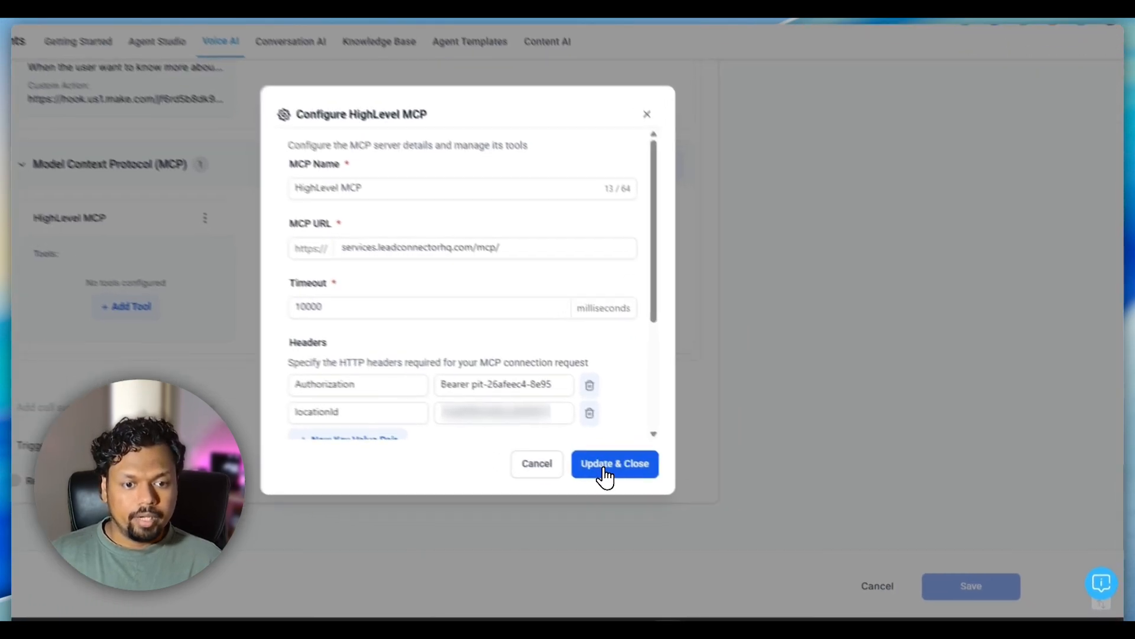
left_click(690, 493)
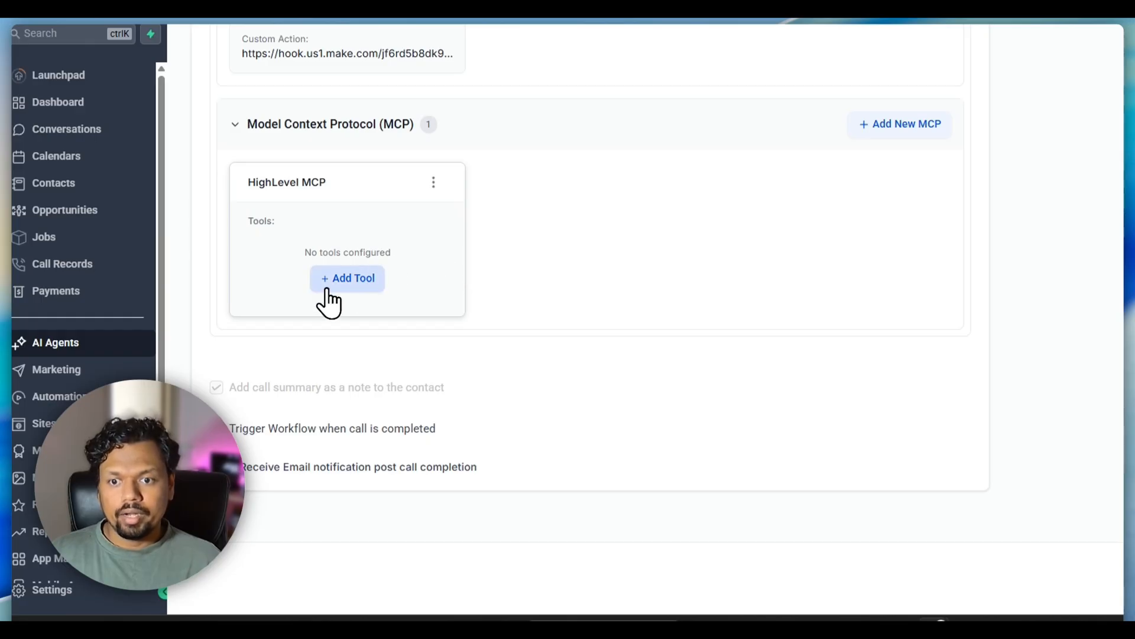
Add a tool to the HighLevel MCP, searching for "contact" and setting its access scope to contacts_add-tags.
left_click(349, 281)
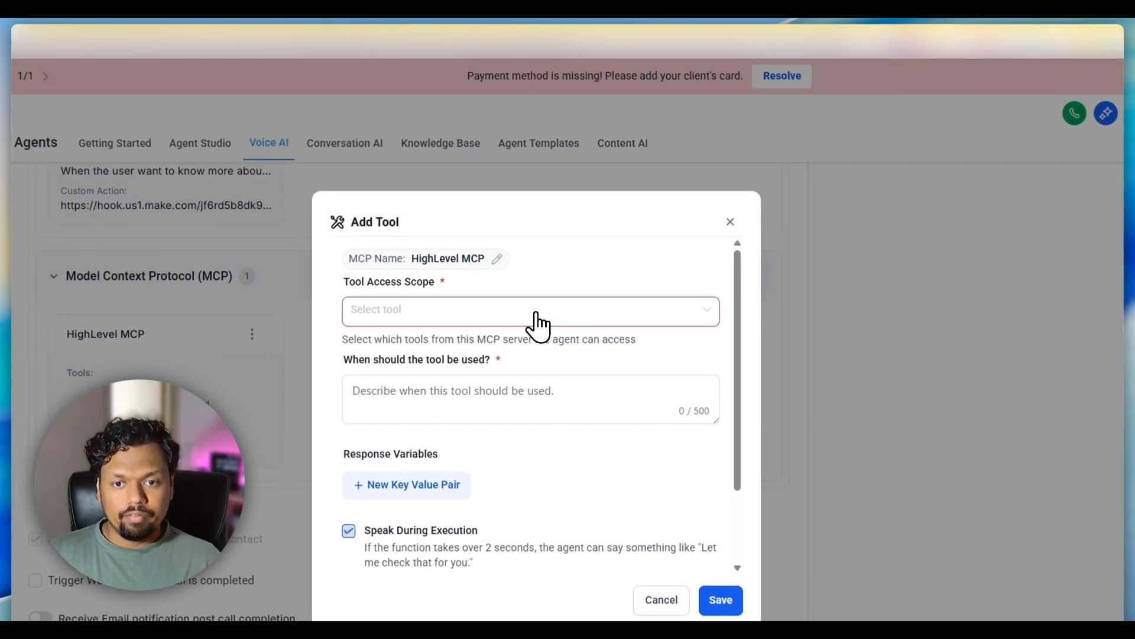
left_click(568, 272)
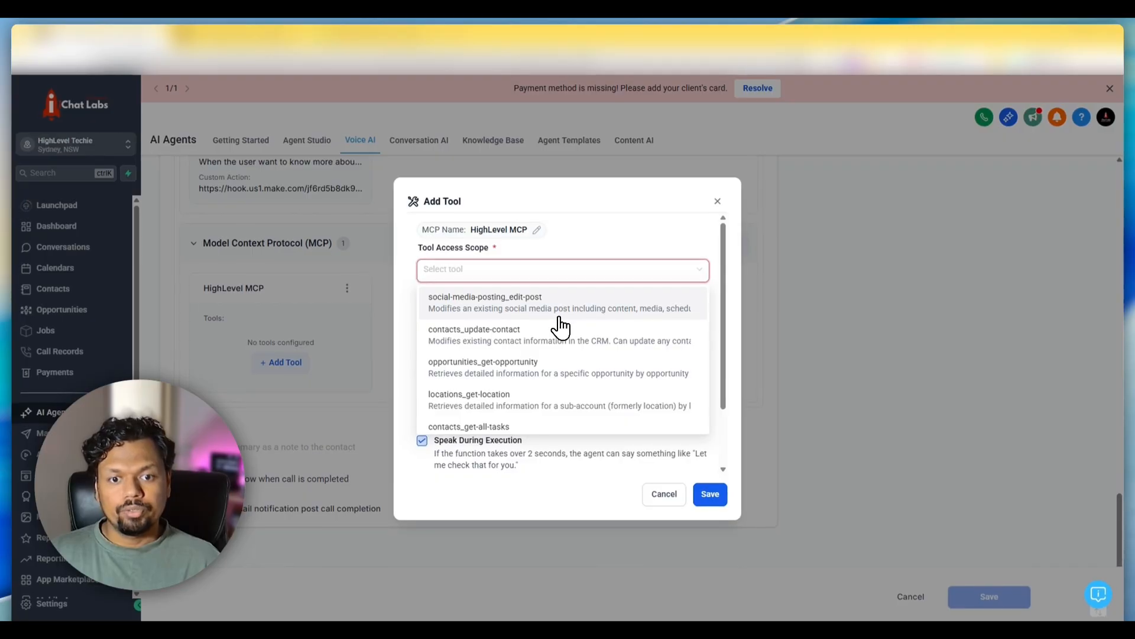
scroll(559, 327, "down", 10)
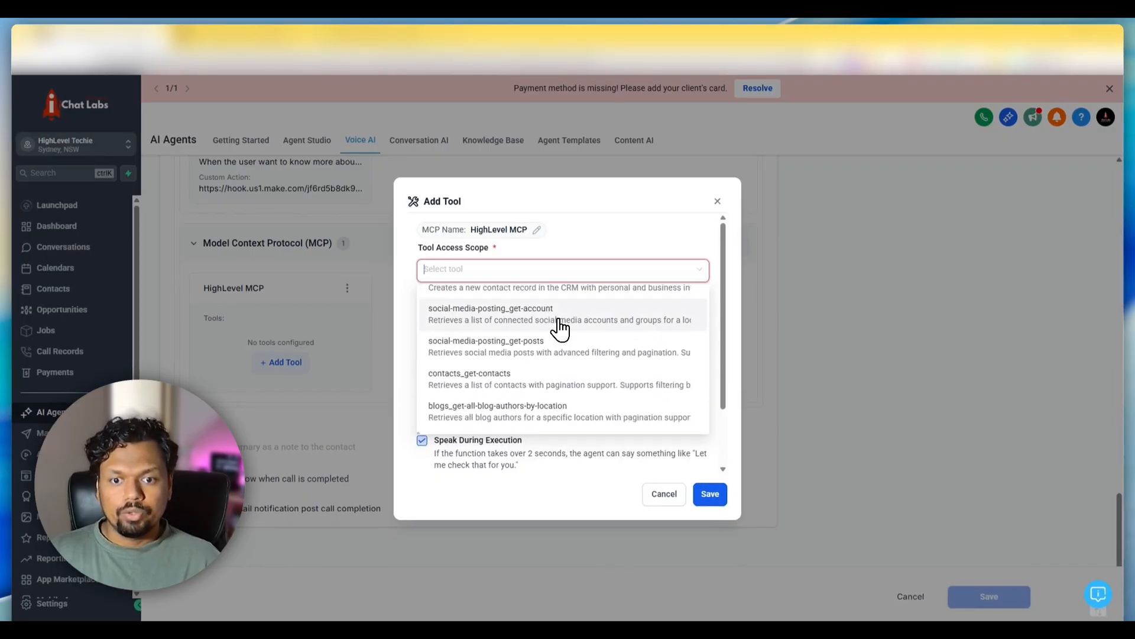
type("contact")
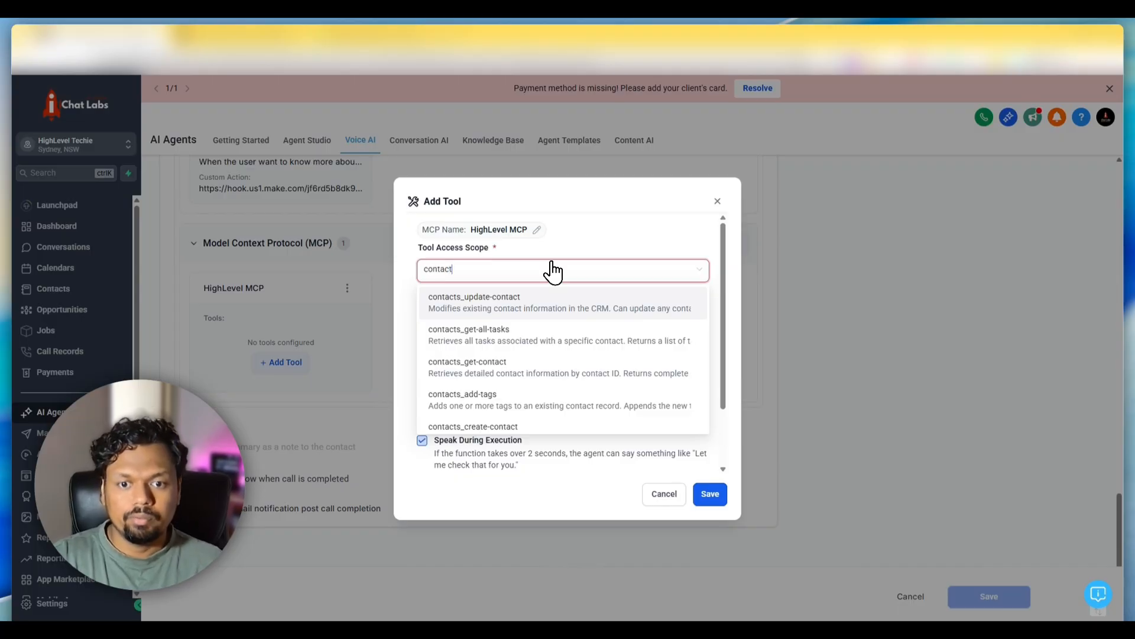
left_click(481, 399)
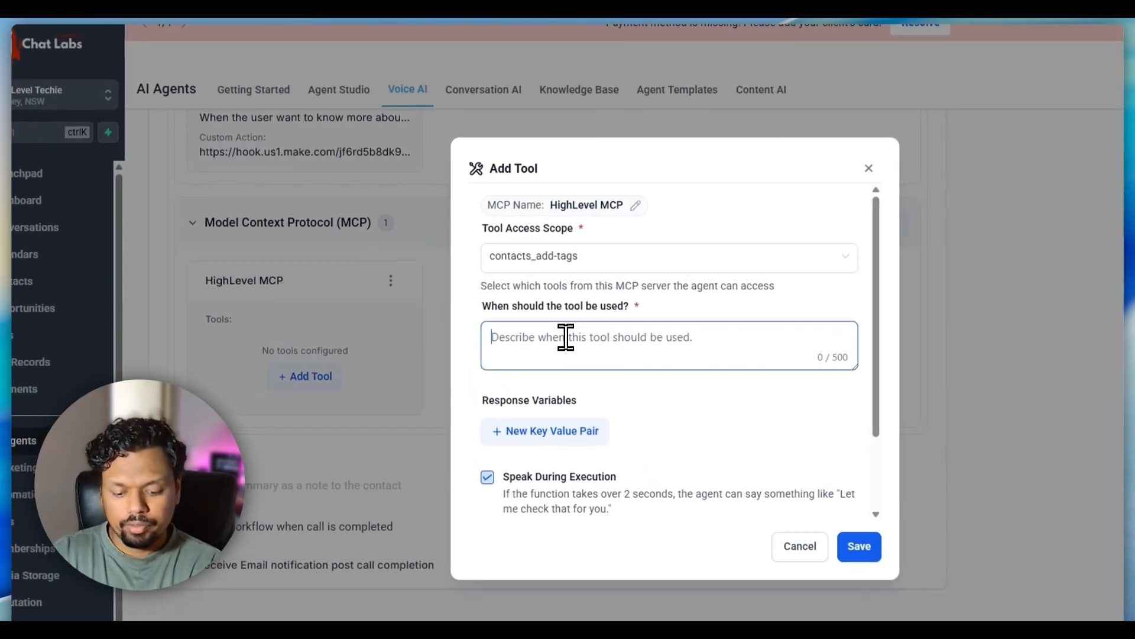
Describe when the tool should be used as "When the user wants to add a tag to the contact".
left_click(543, 335)
type("When the")
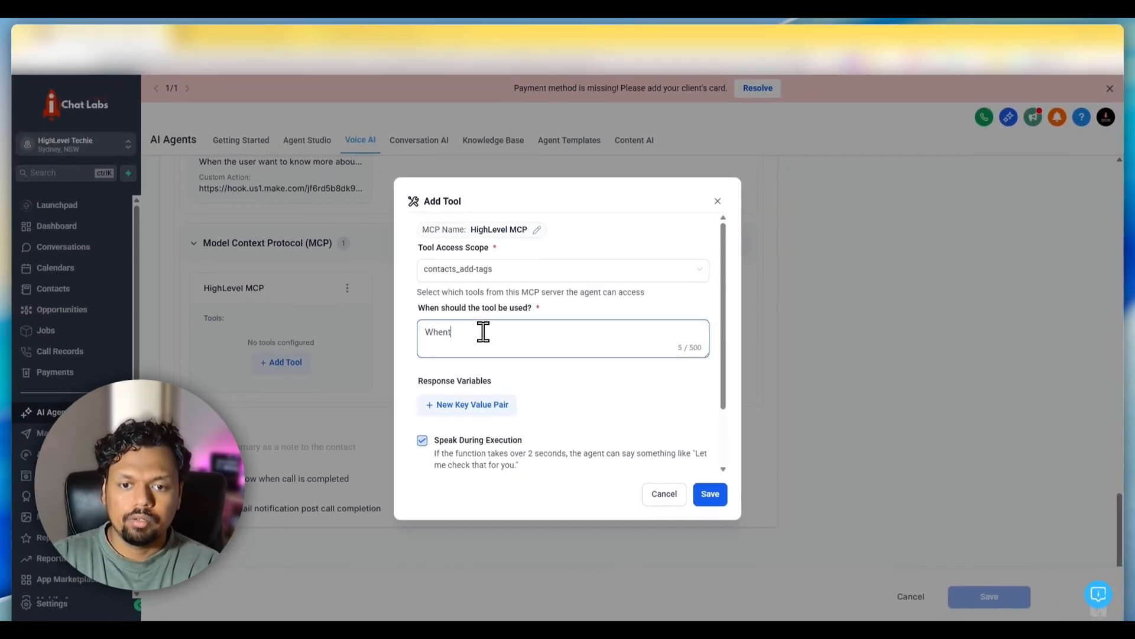
type(" user wants to add a tag to the contact")
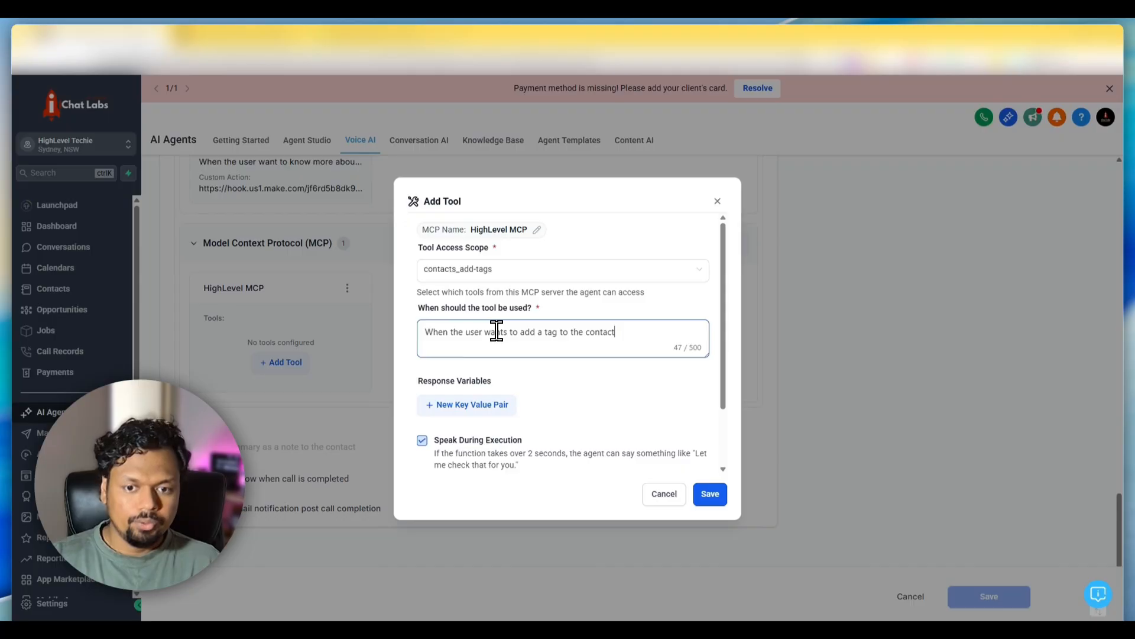
left_click(557, 417)
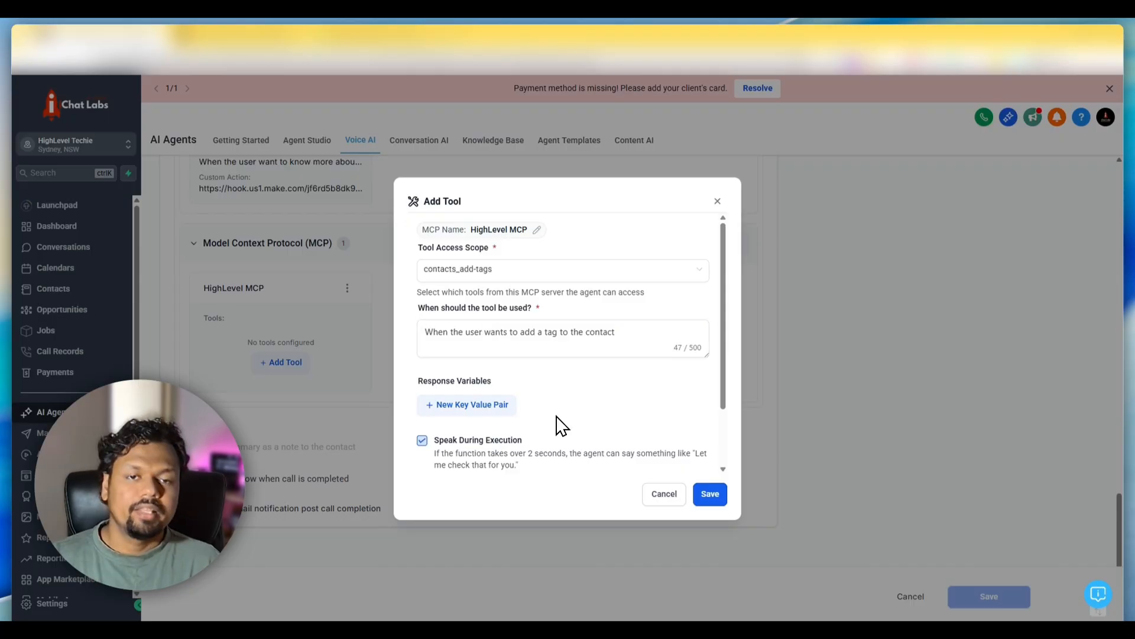
Examine the tool's Speak During Execution and Speak After Execution options.
scroll(562, 413, "down", 2)
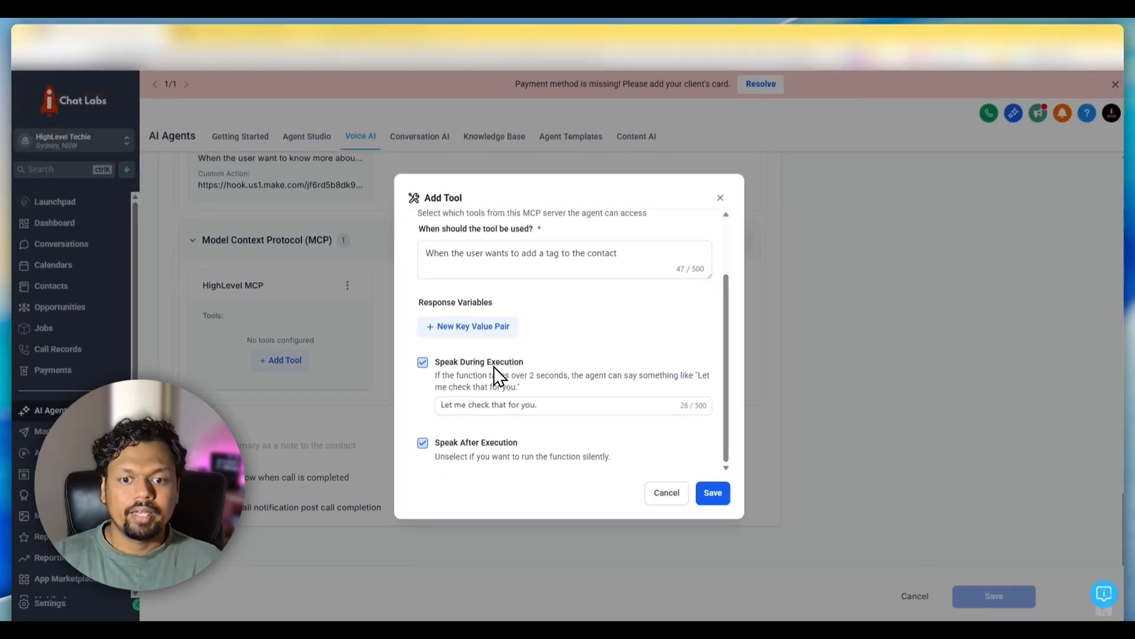
left_click(444, 404)
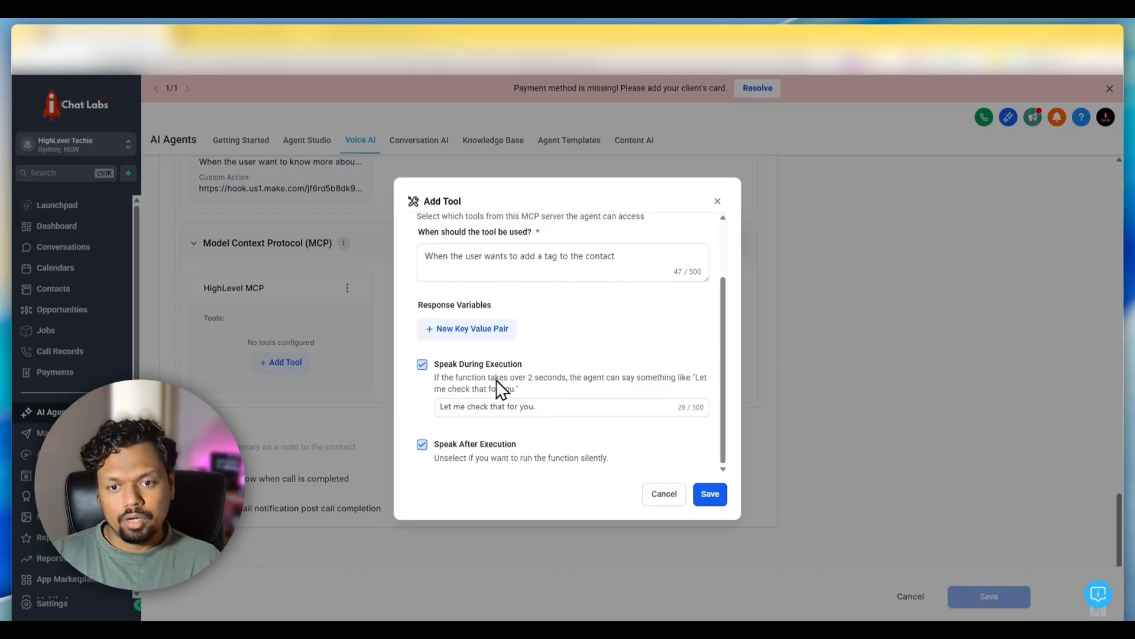
left_click(422, 364)
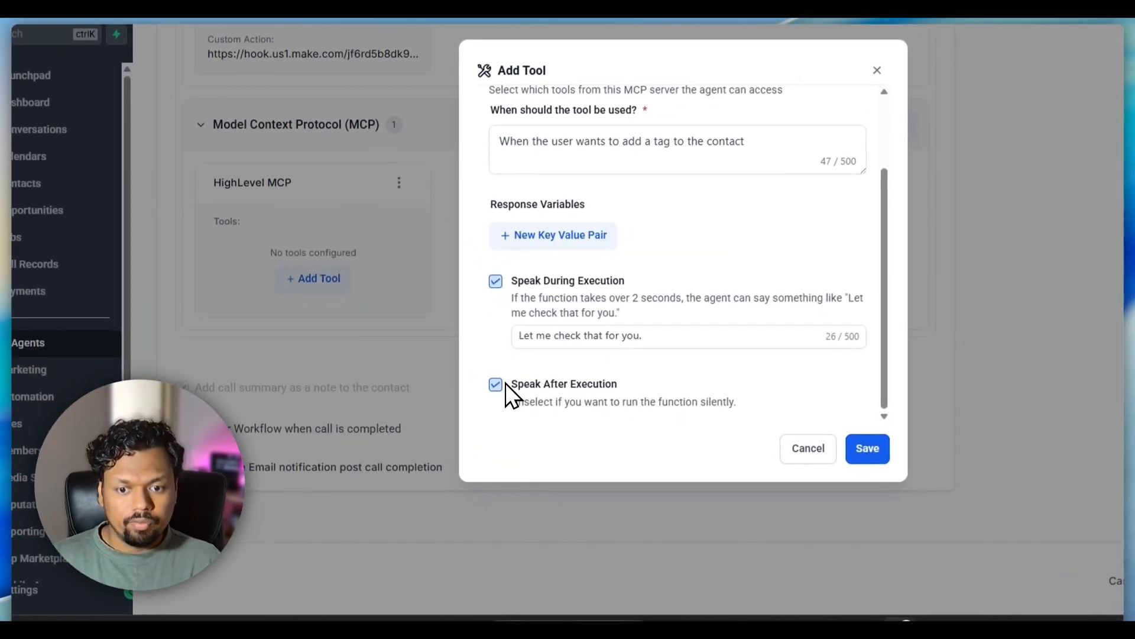
Save the contacts_add-tags tool with both Speak During Execution and Speak After Execution enabled.
left_click_drag(507, 384, 617, 384)
left_click(627, 383)
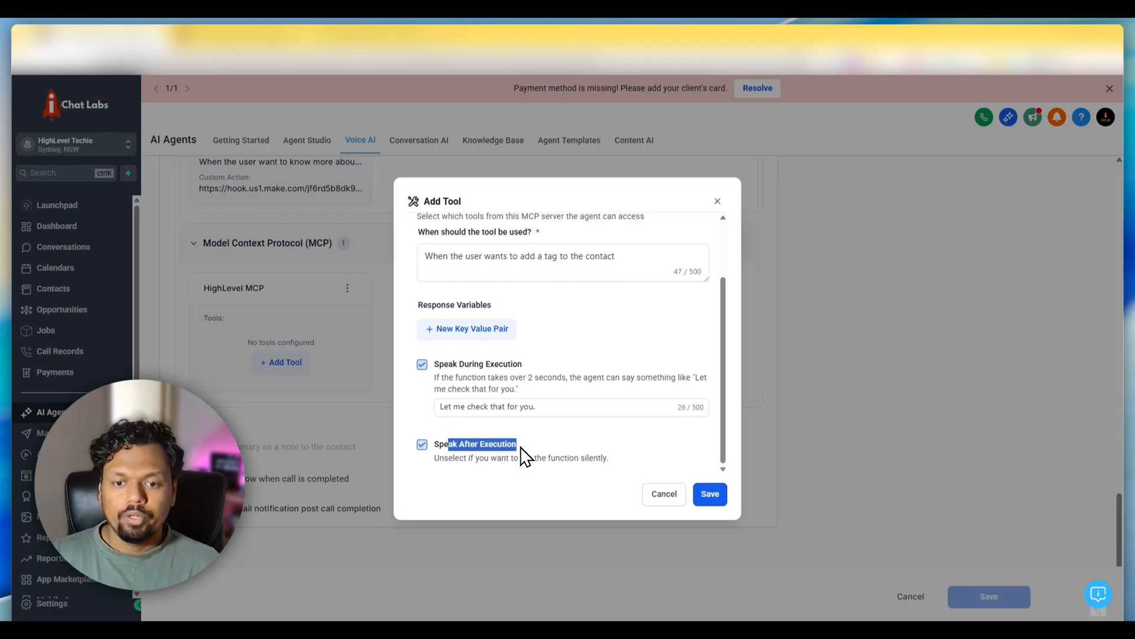
left_click(497, 455)
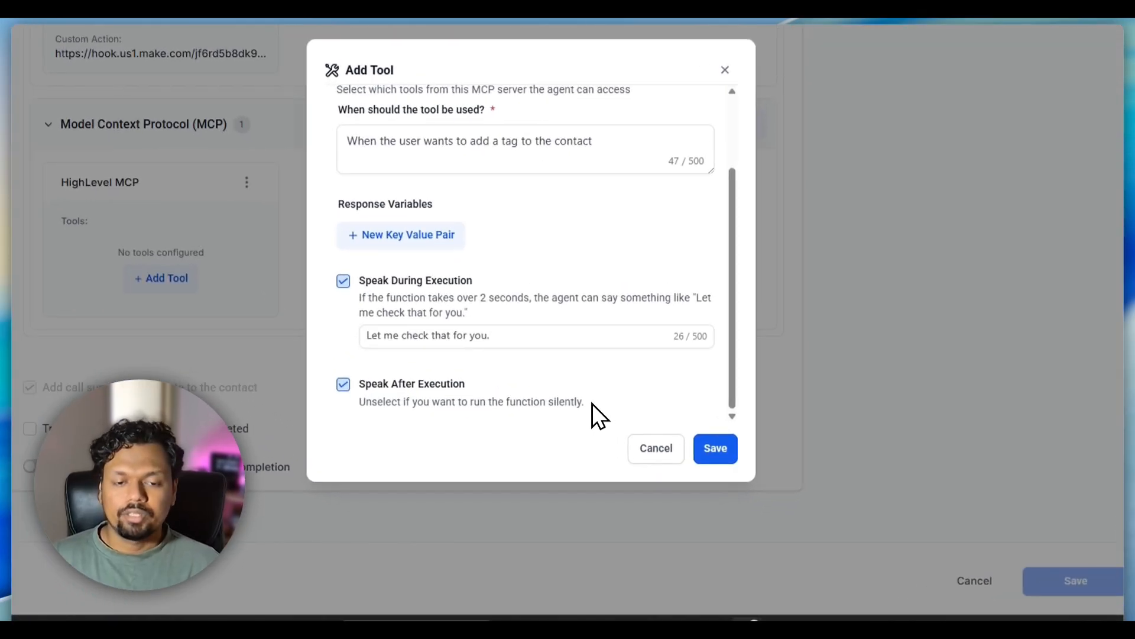
left_click(710, 449)
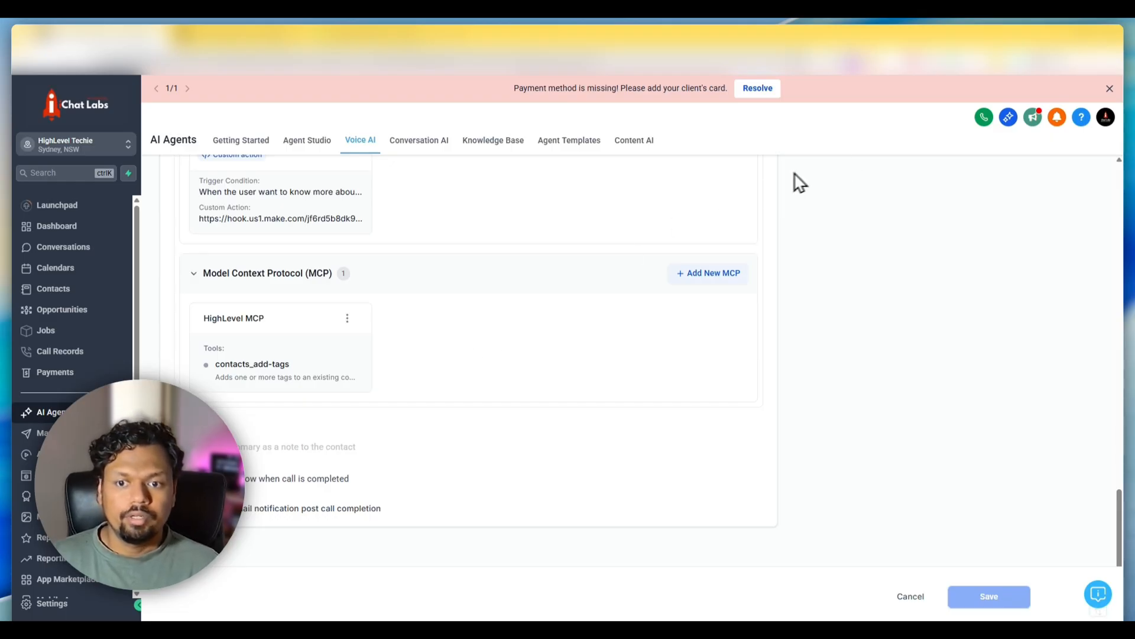
Test the agent in an inbound web call by asking it to add a warm lead tag to a contact, and end the call.
scroll(920, 243, "up", 2)
scroll(919, 242, "up", 10)
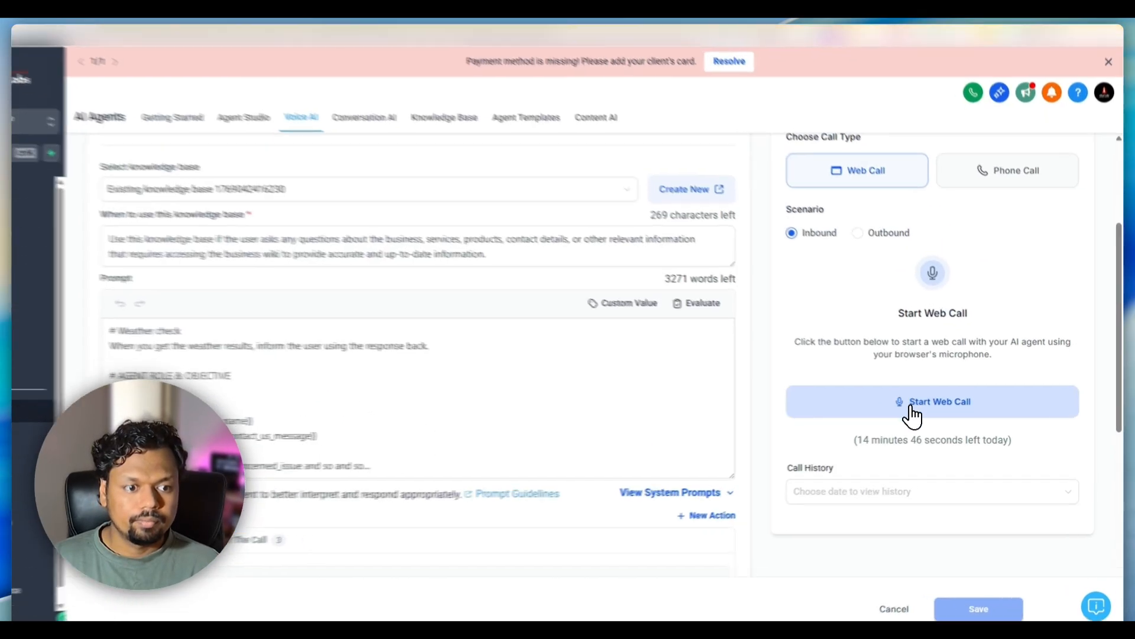
left_click(912, 402)
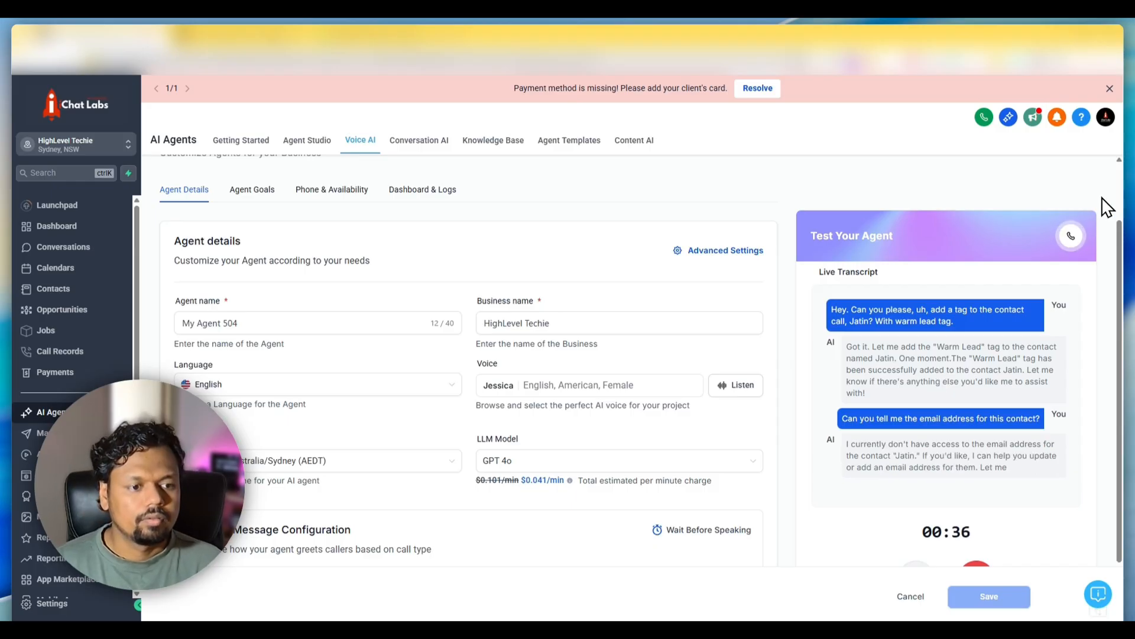
scroll(1017, 324, "down", 1)
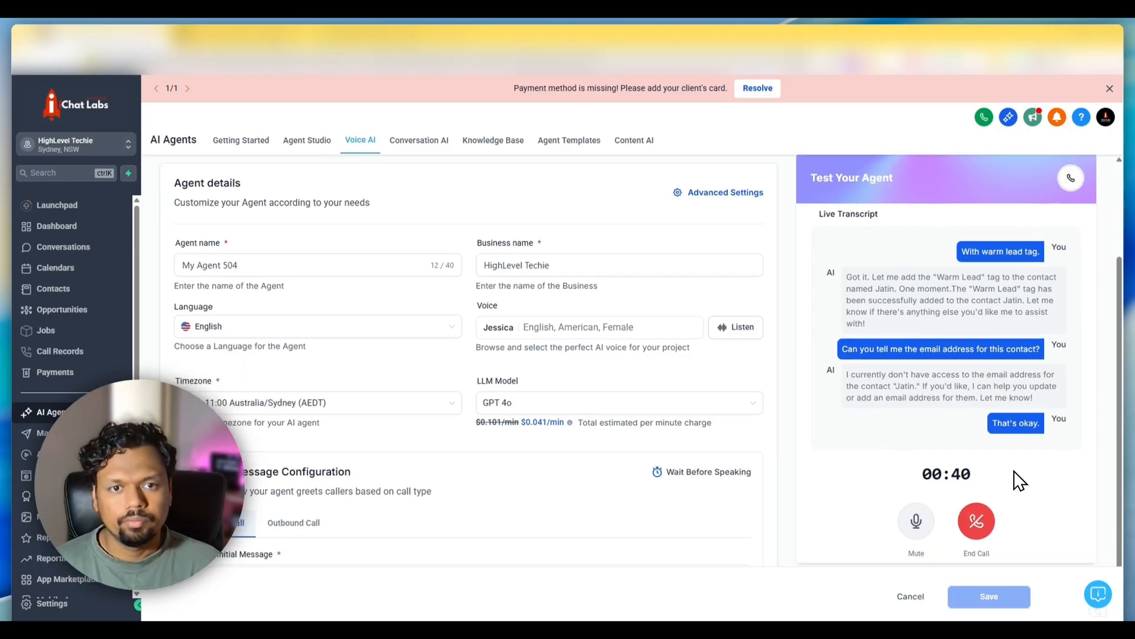
left_click(975, 521)
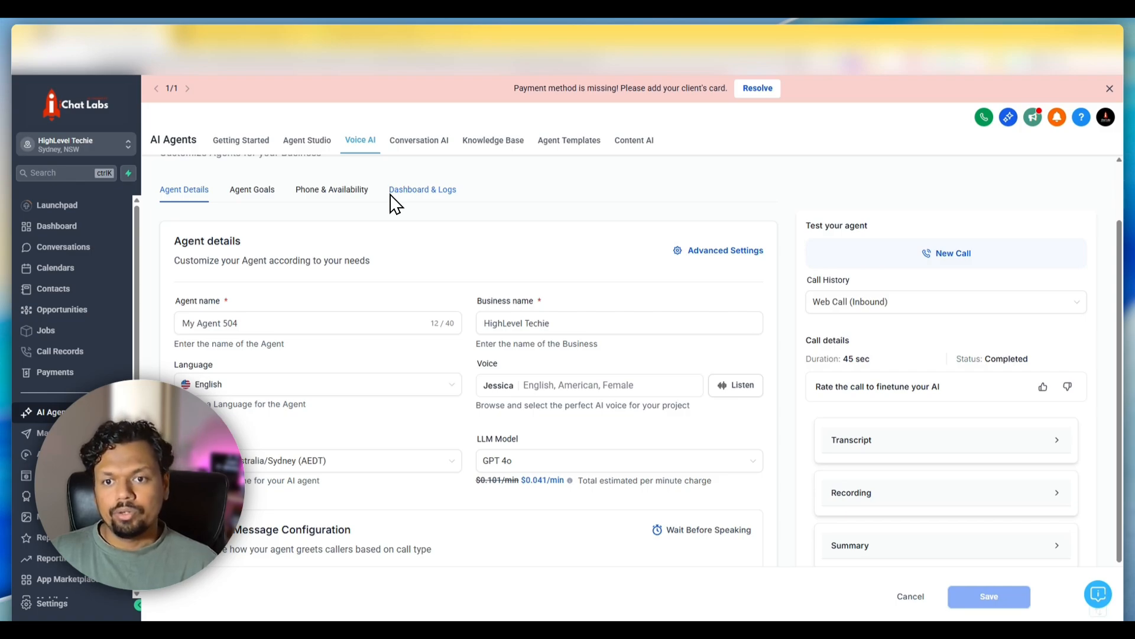
Add another tool to the HighLevel MCP in the agent's goals, searching for "contact" and setting its access scope to contacts_get-contacts.
left_click(253, 191)
scroll(490, 266, "down", 2)
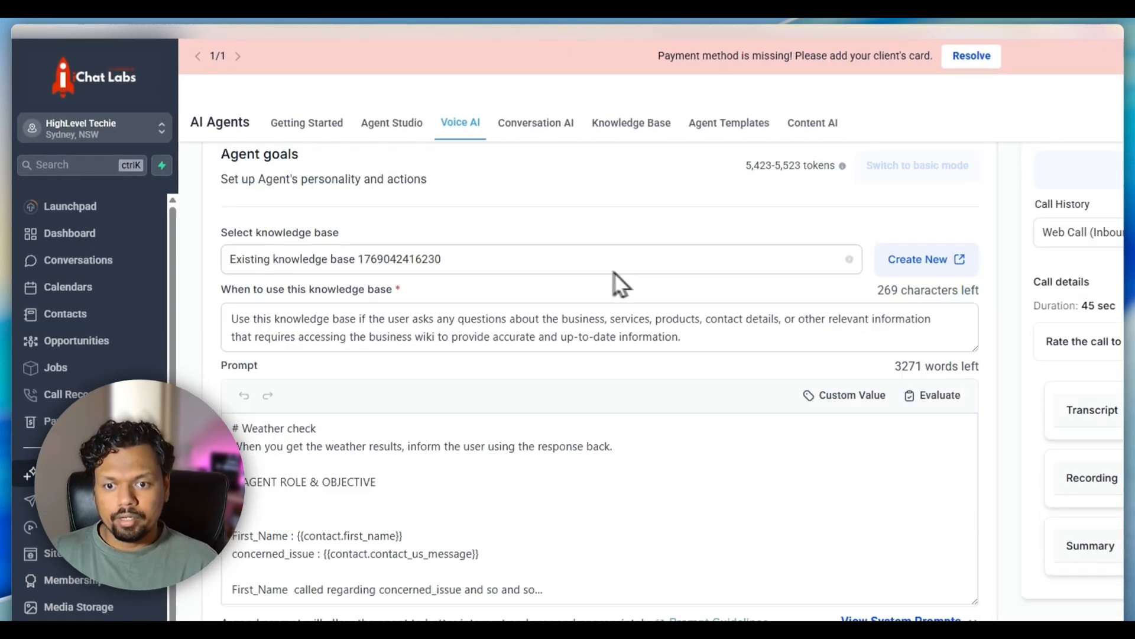
scroll(680, 354, "down", 15)
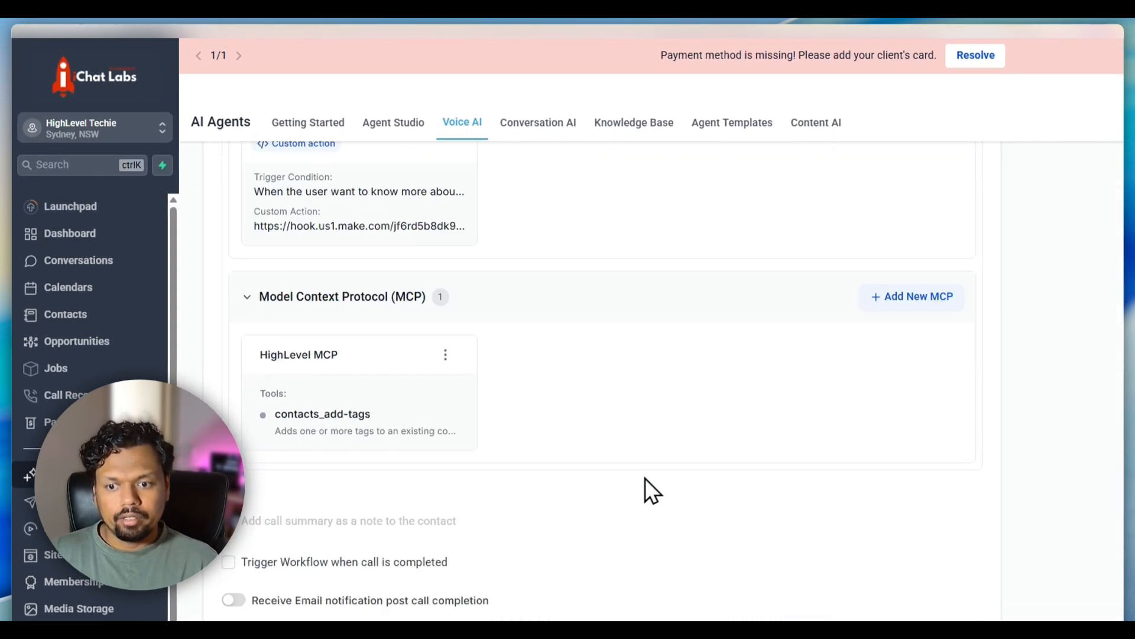
left_click(303, 324)
scroll(592, 319, "down", 5)
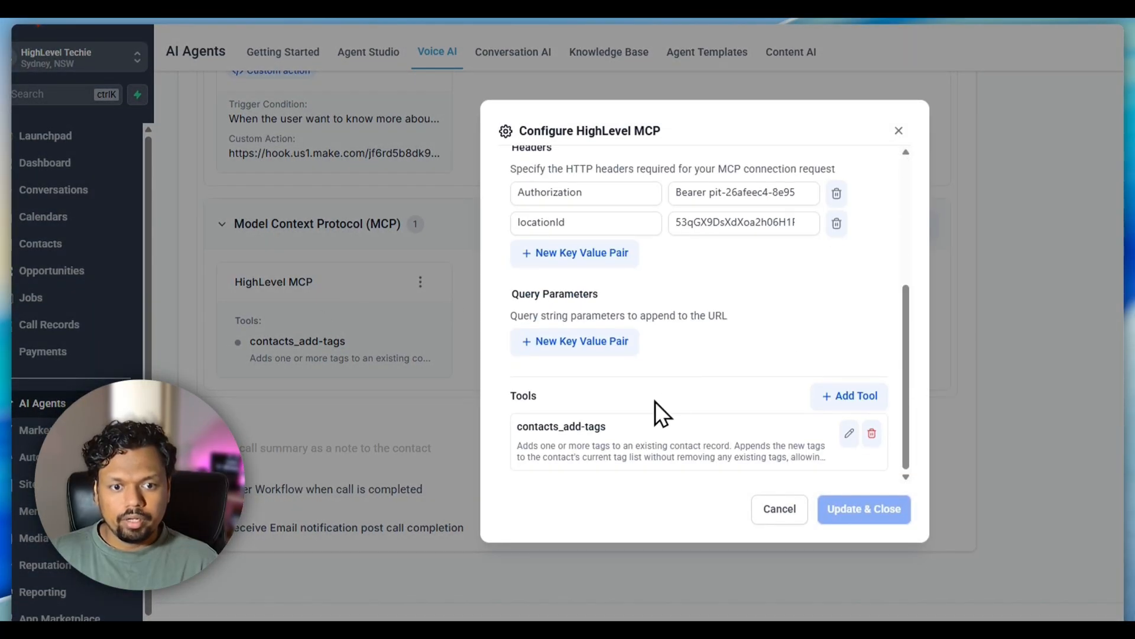
left_click(833, 396)
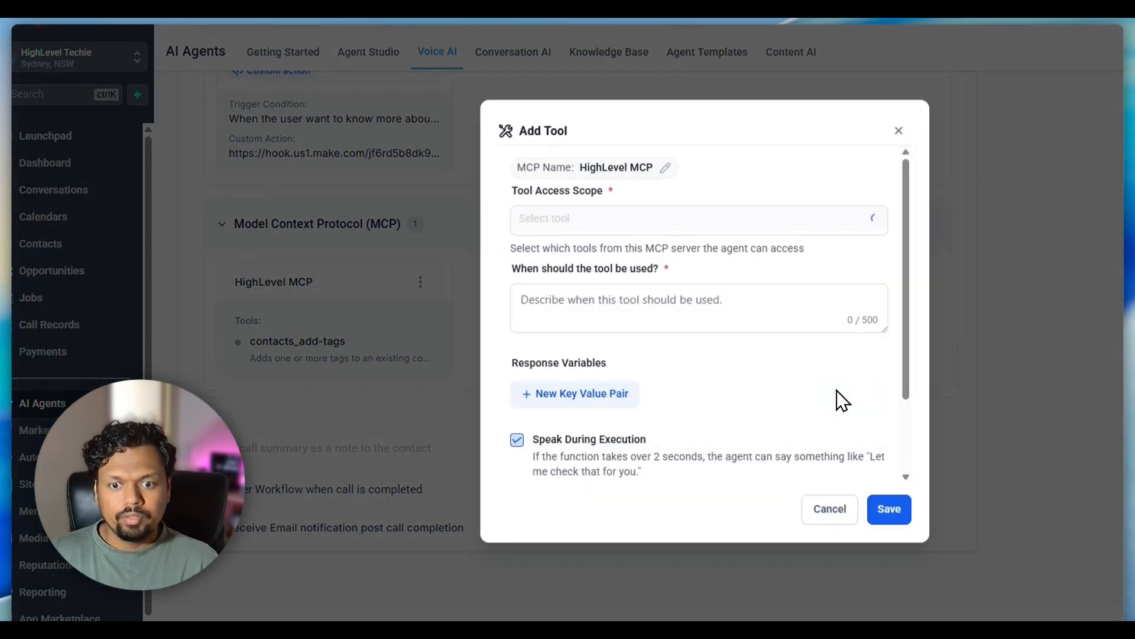
left_click(602, 218)
type("contact")
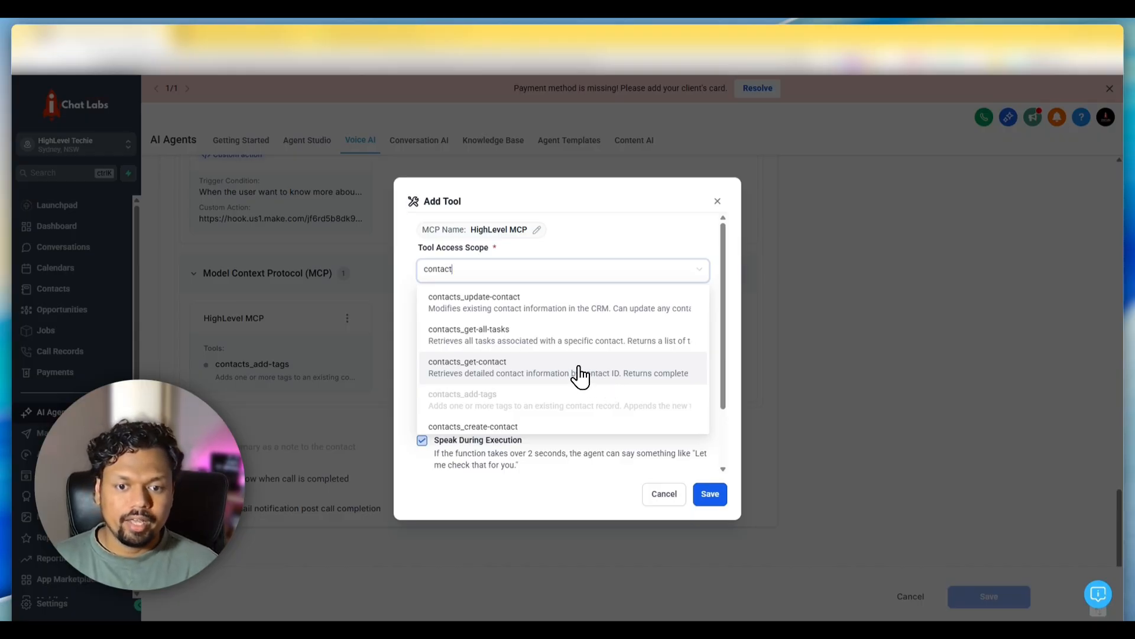
scroll(578, 375, "down", 1)
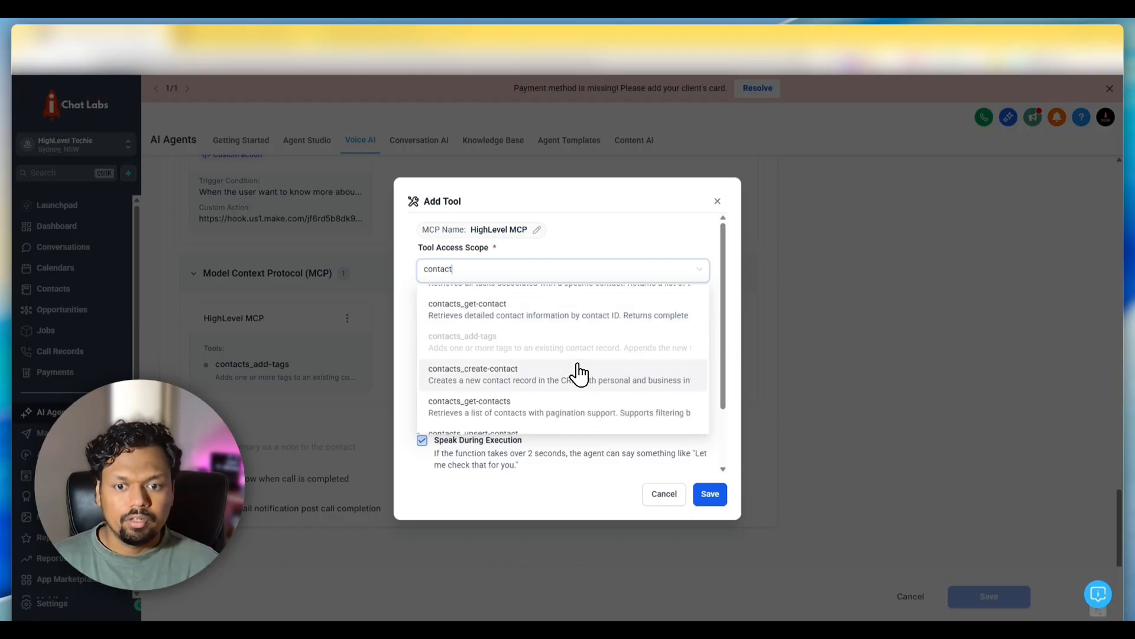
left_click(503, 415)
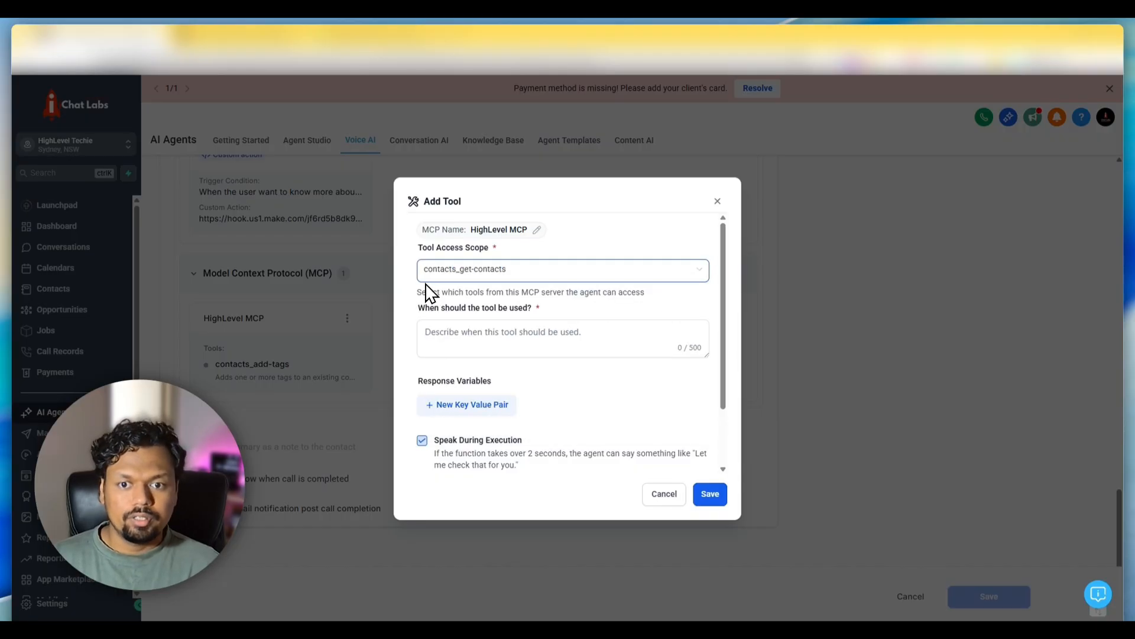
Describe when the tool should be used as "When the user wants to find a contact using name, email etc" and save it.
left_click(448, 333)
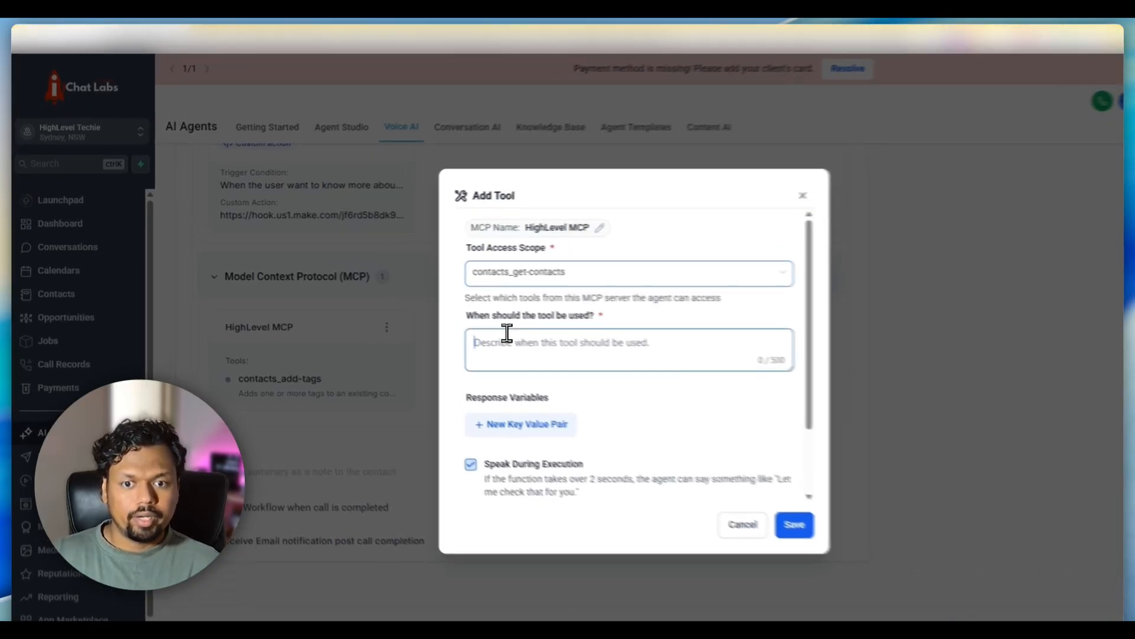
type("When the c")
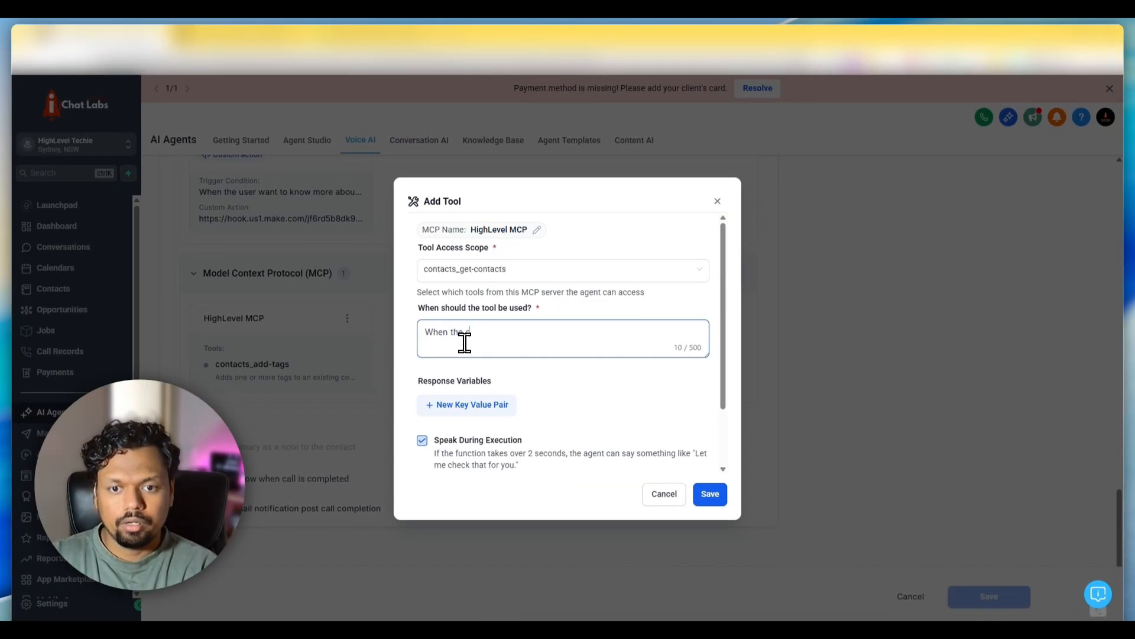
key("BackSpace")
type("user wants to find a")
type(" contact us")
key("BackSpace")
type("contact usi")
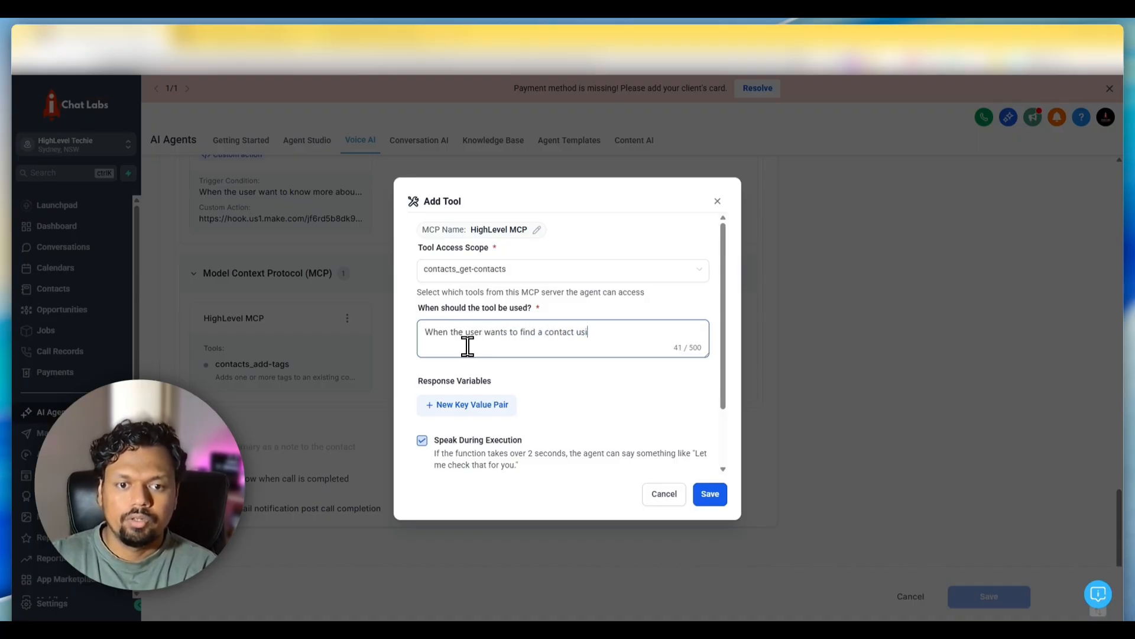
type("ng name, email etc")
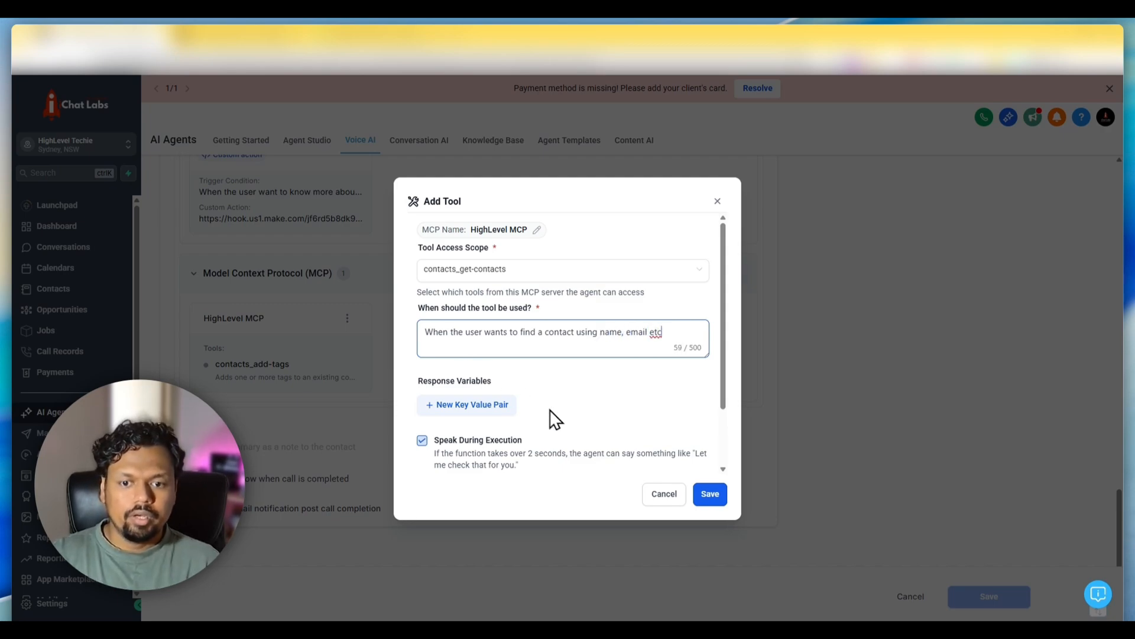
scroll(597, 414, "down", 2)
left_click(706, 495)
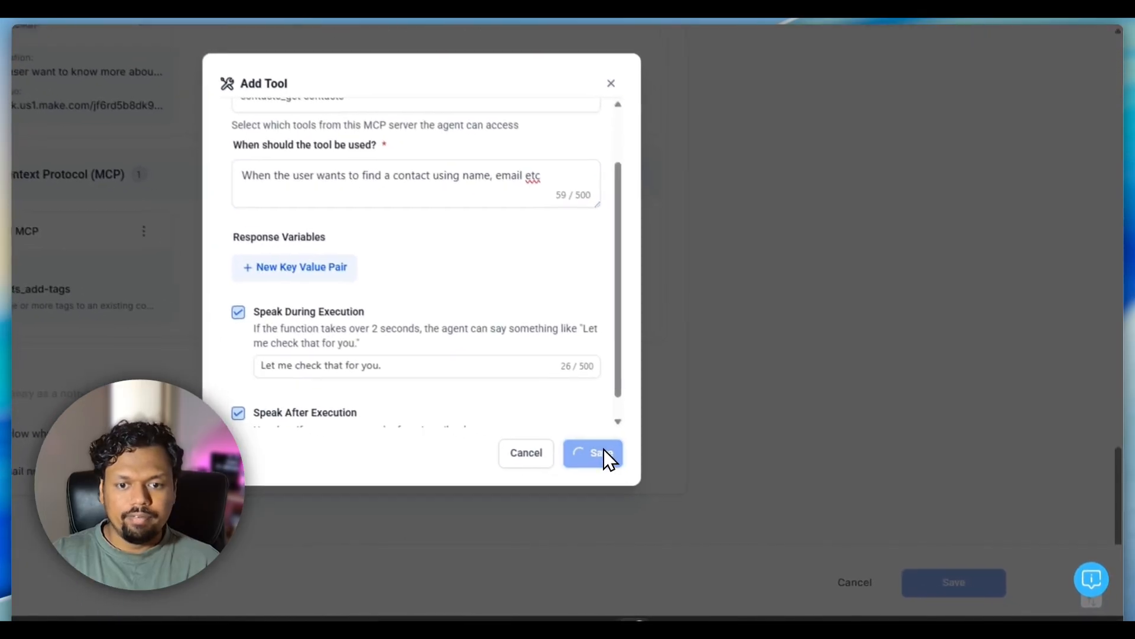
left_click(717, 202)
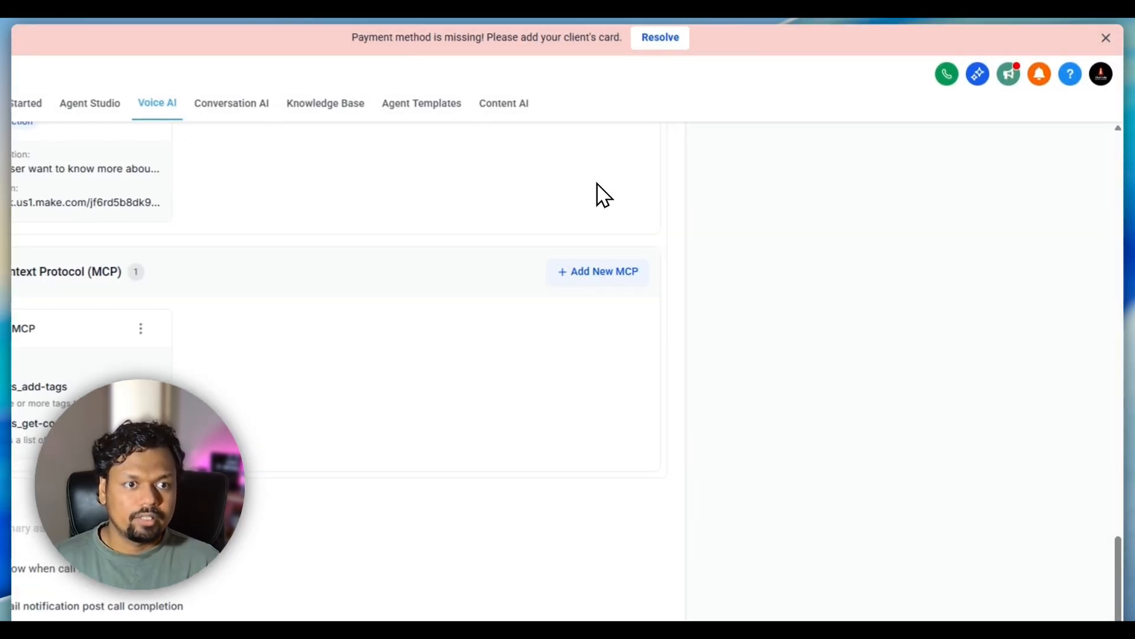
Run a new inbound web call with the agent, including a request to create a contact with a cold lead tag, and end the call.
scroll(946, 228, "up", 5)
scroll(976, 261, "up", 10)
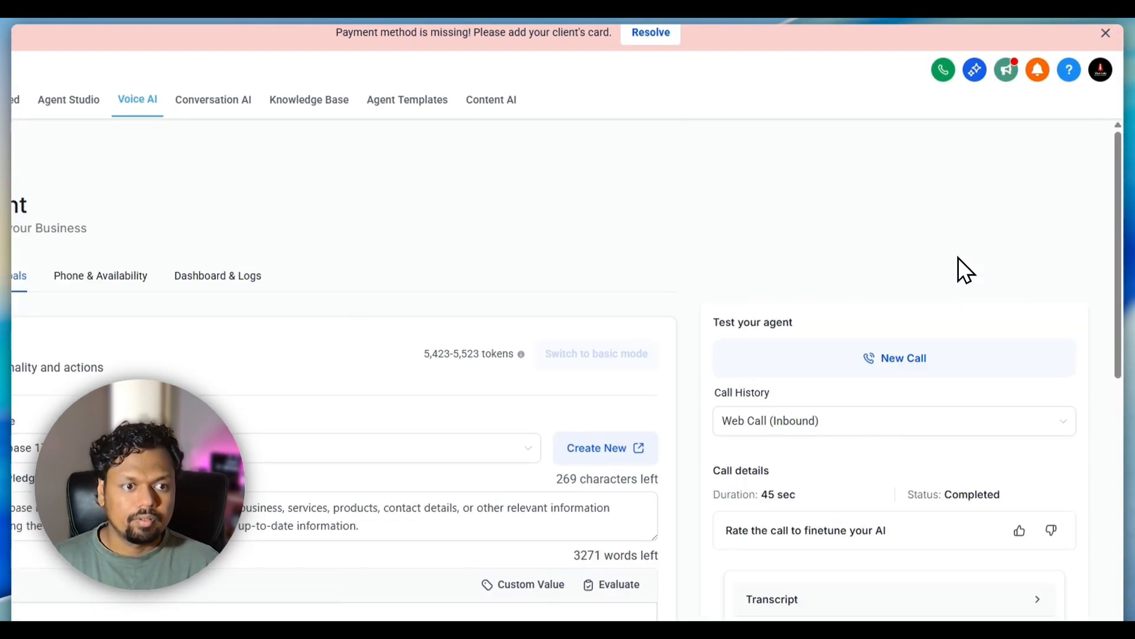
left_click(908, 356)
scroll(886, 467, "down", 5)
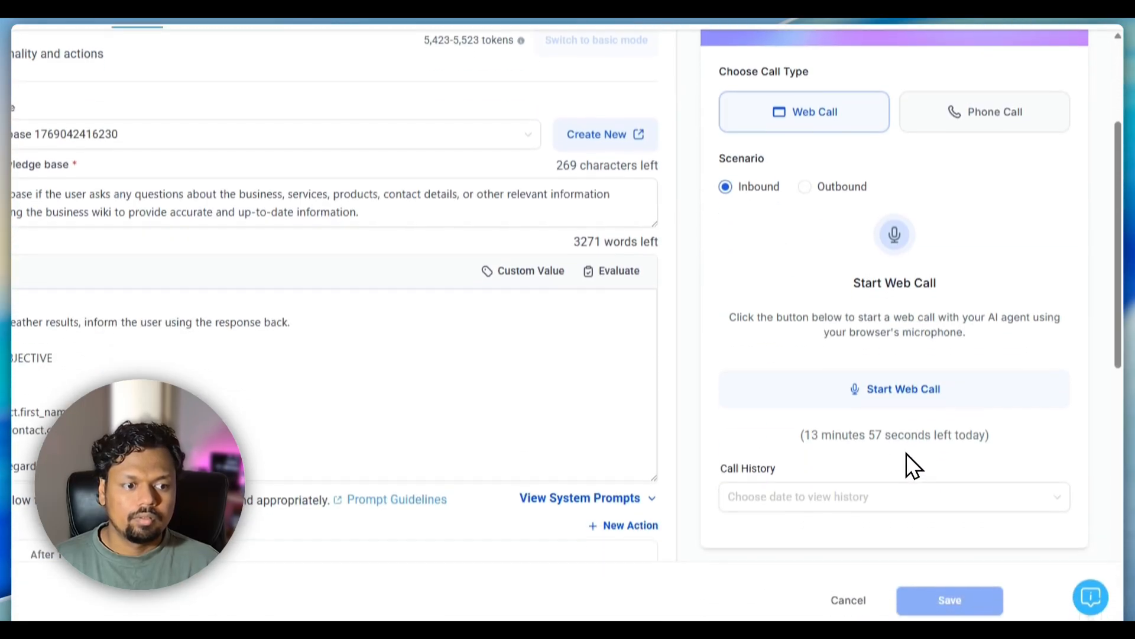
left_click(900, 370)
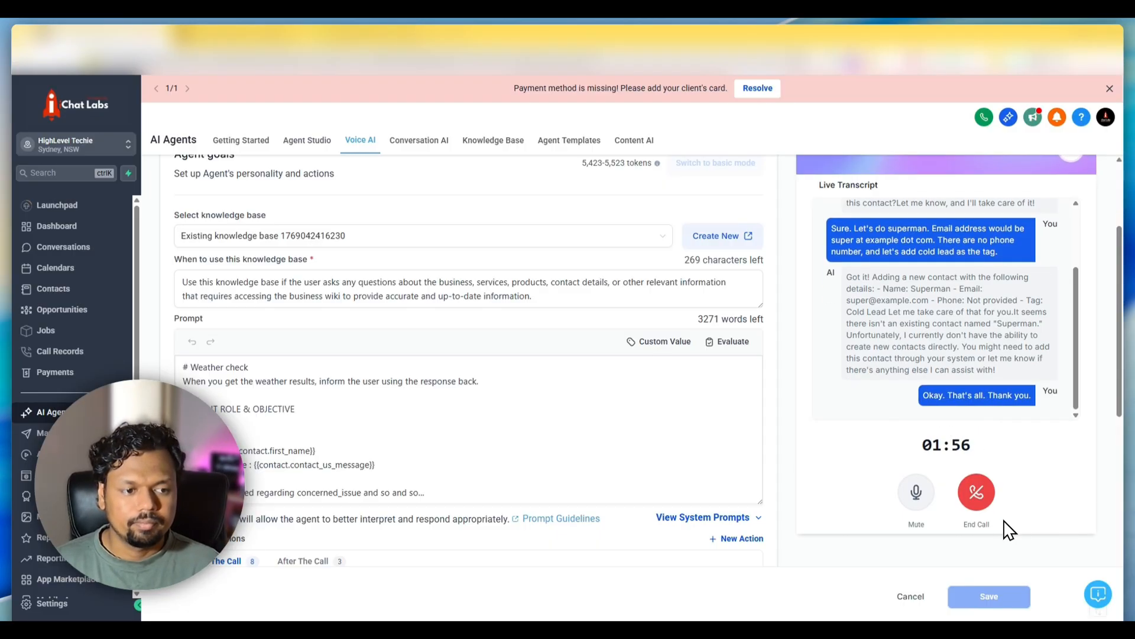
left_click(977, 492)
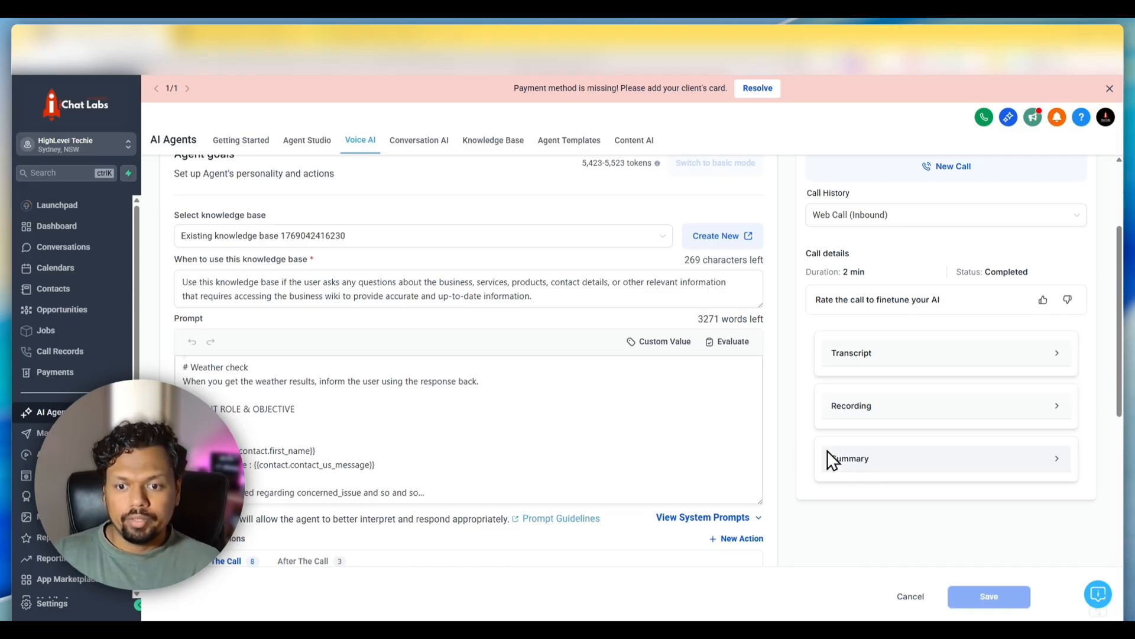
Add a third tool to the HighLevel MCP, searching for "contact" and setting its access scope to contacts_create-contact.
scroll(686, 328, "down", 4)
scroll(682, 335, "down", 6)
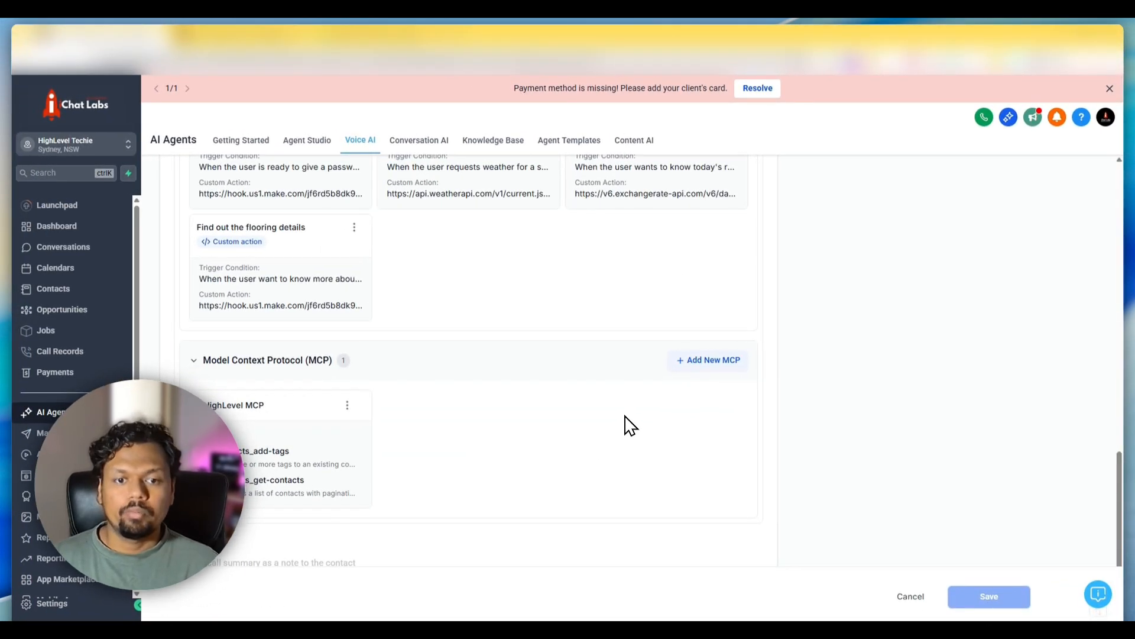
left_click(363, 442)
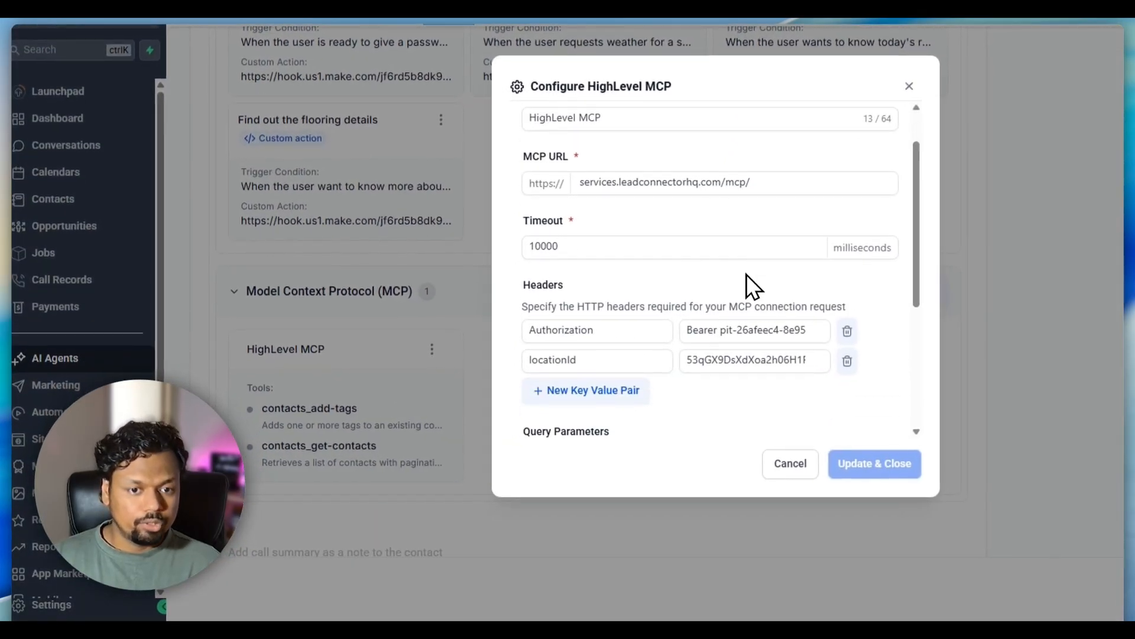
scroll(719, 261, "down", 5)
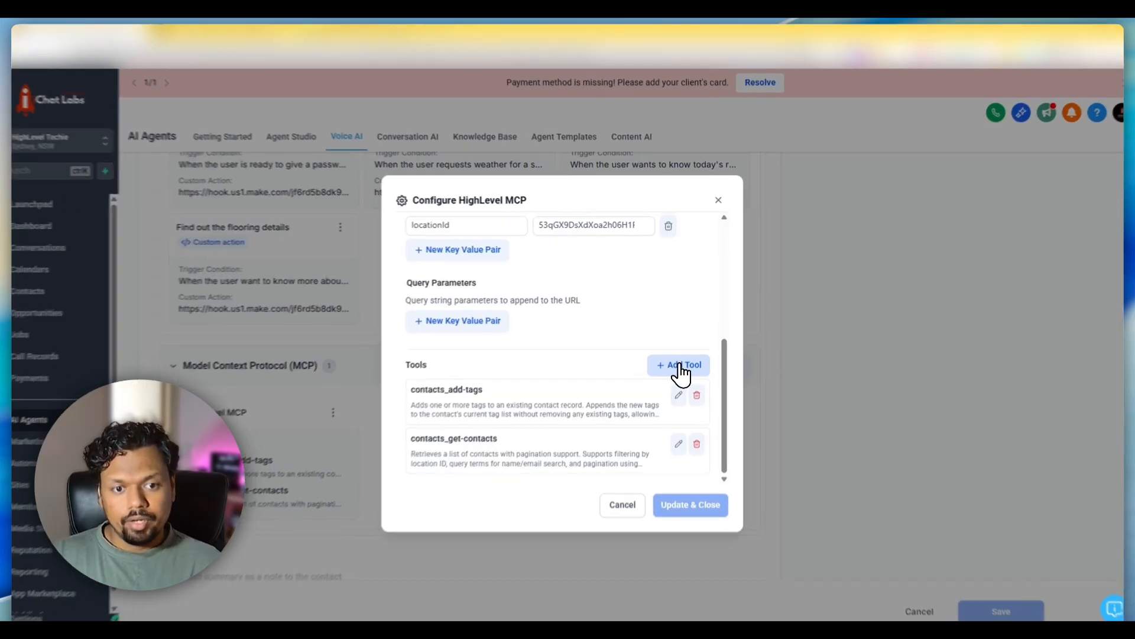
left_click(681, 371)
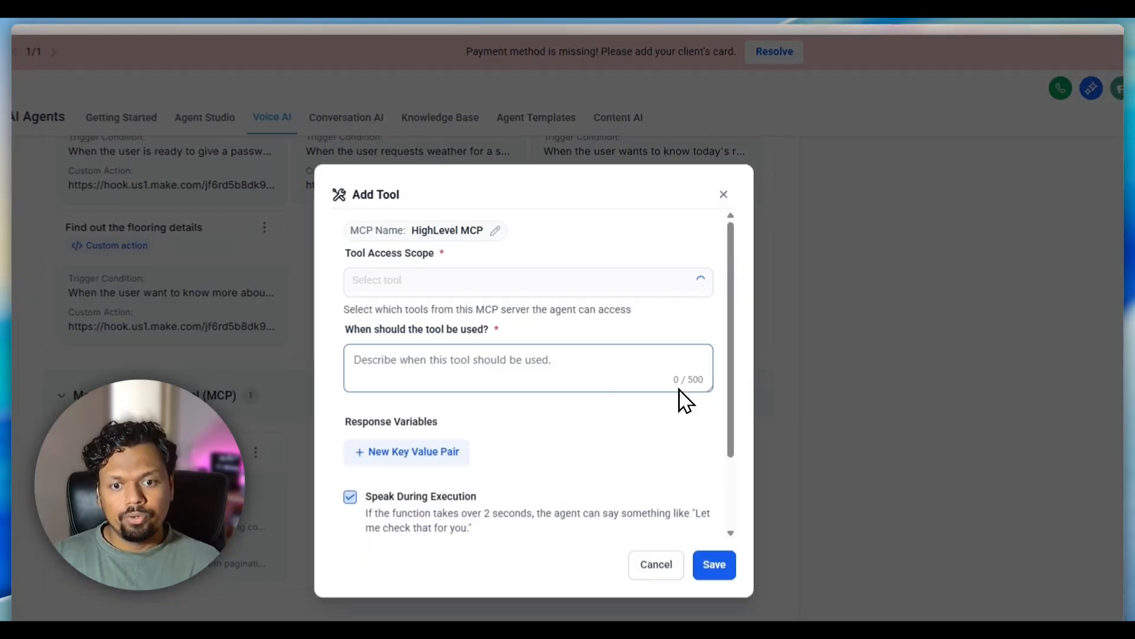
left_click(501, 273)
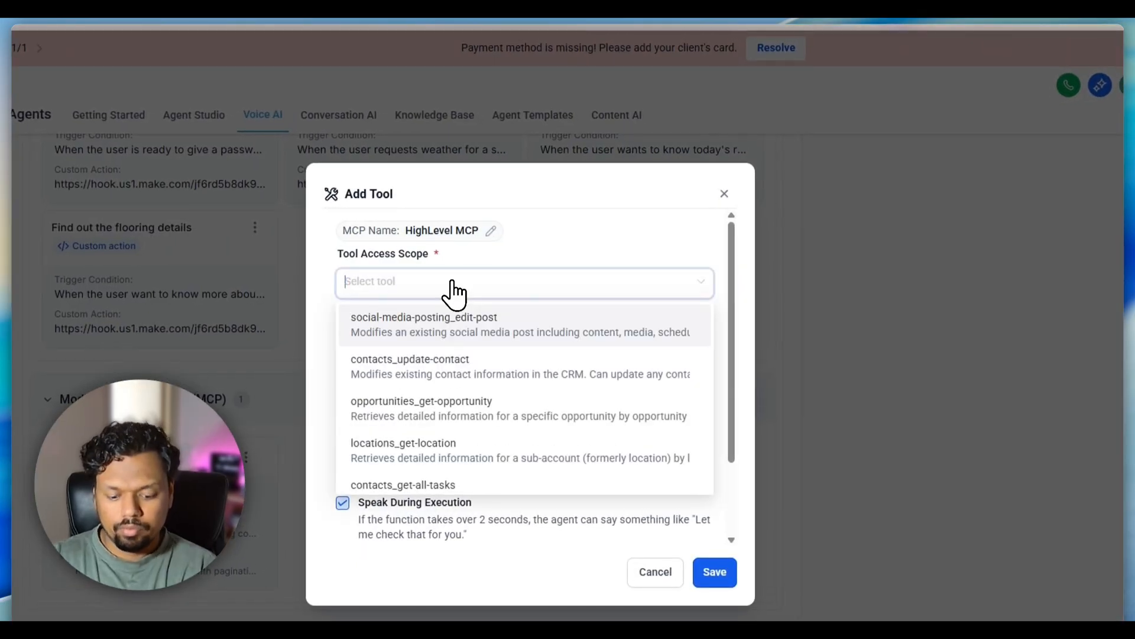
type("contact")
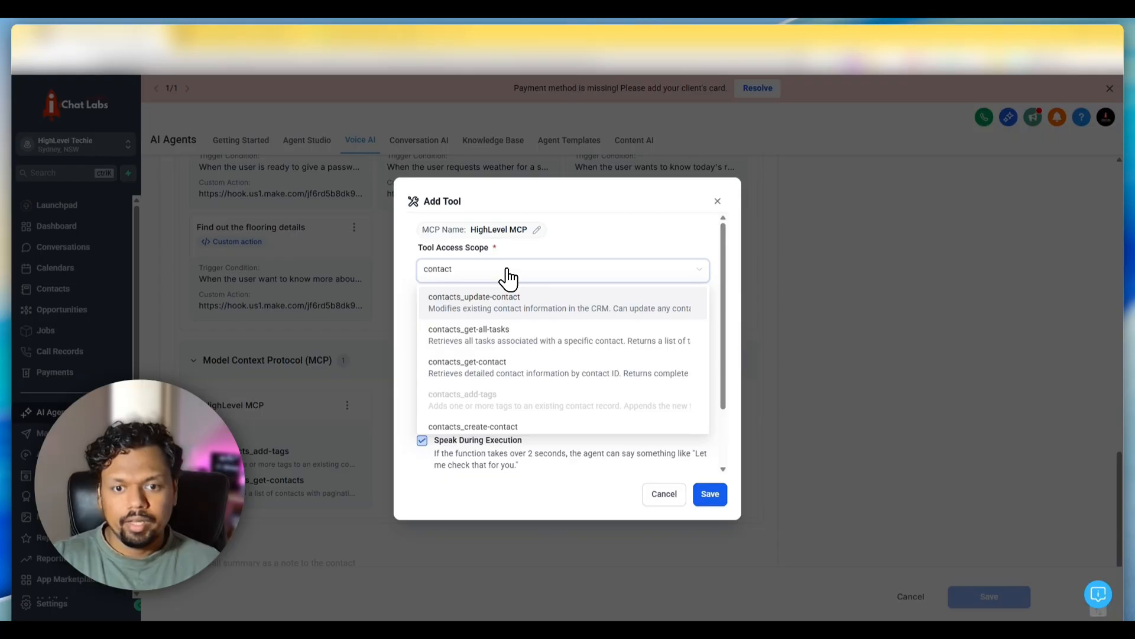
scroll(529, 302, "down", 1)
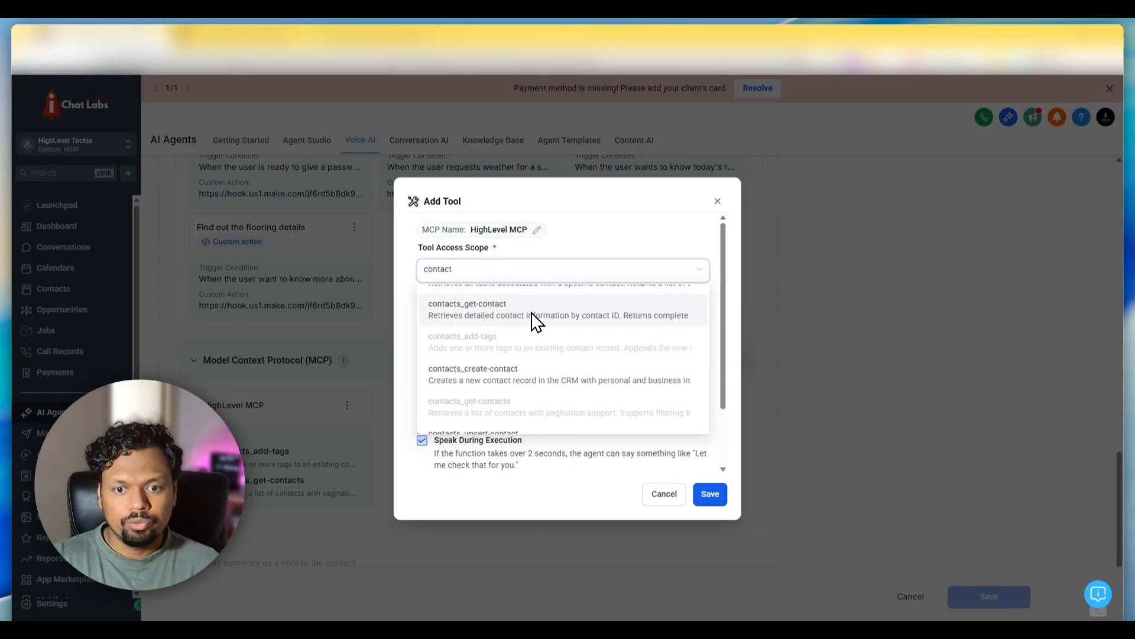
left_click(496, 383)
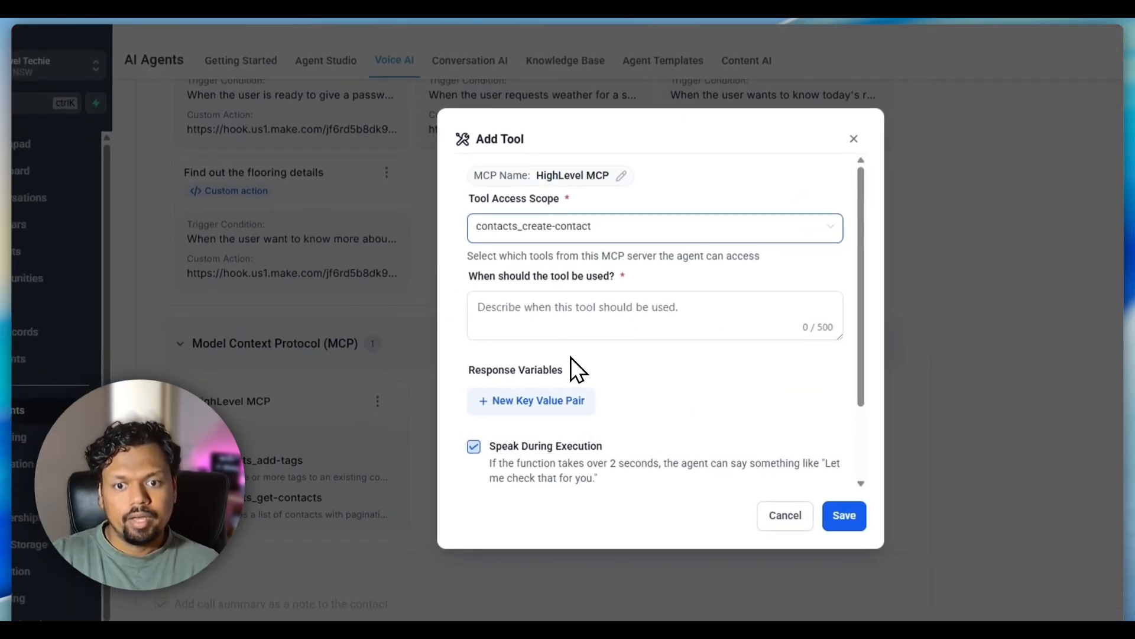
Describe when the contact creation tool should be used as "When the user wants to create a new contact in this account" and save it.
left_click(563, 317)
type("When the us")
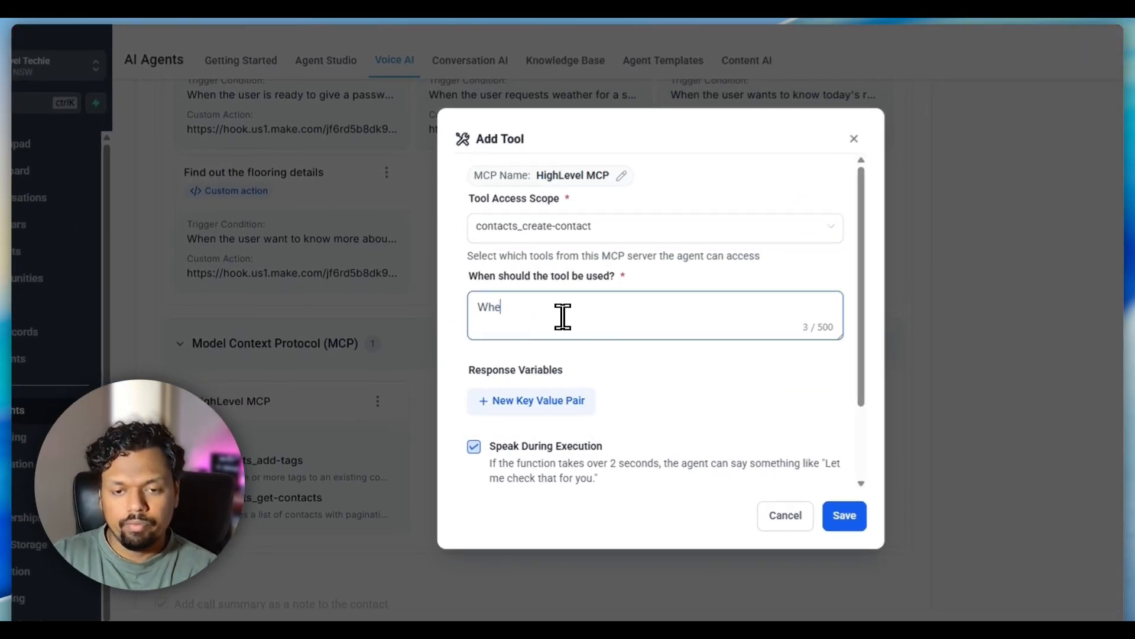
type("er wants")
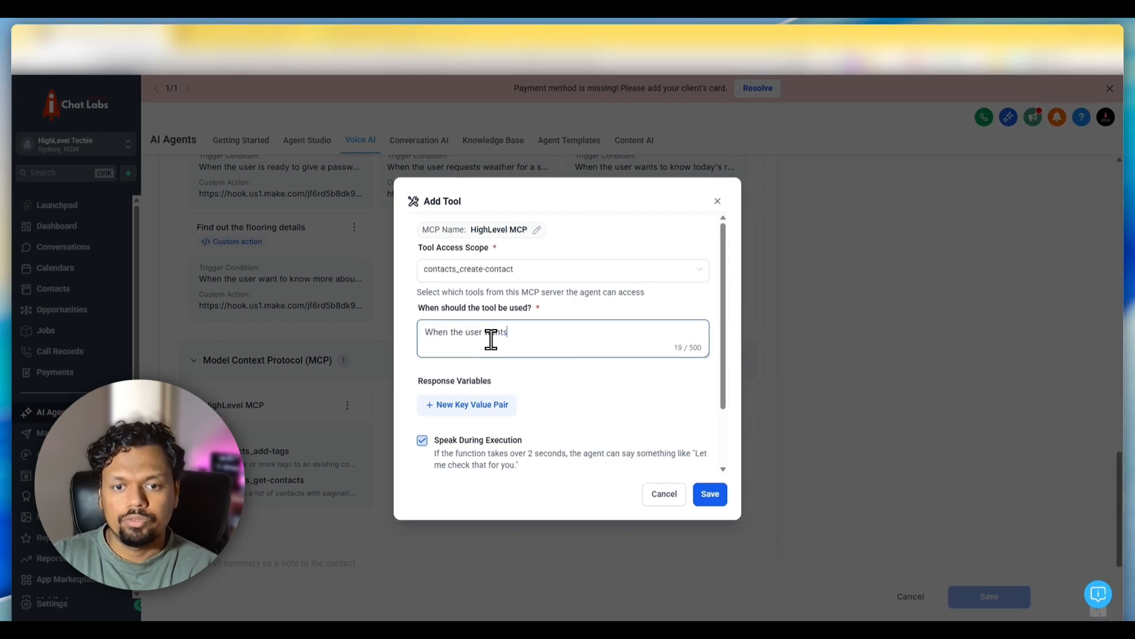
type(" to create a new conta")
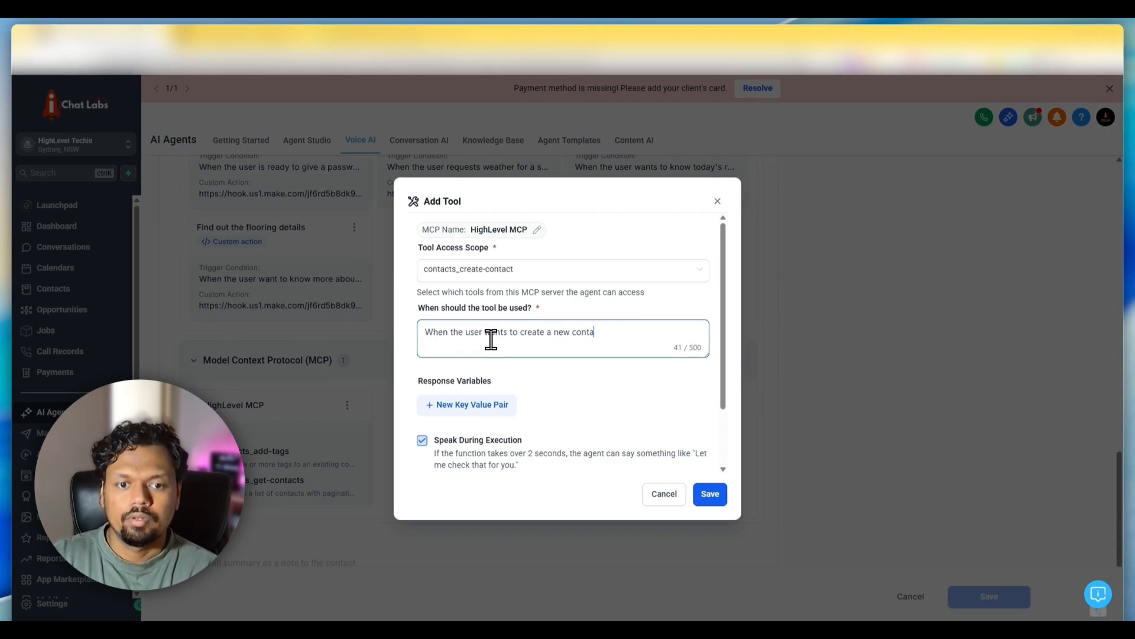
type("ct in this account")
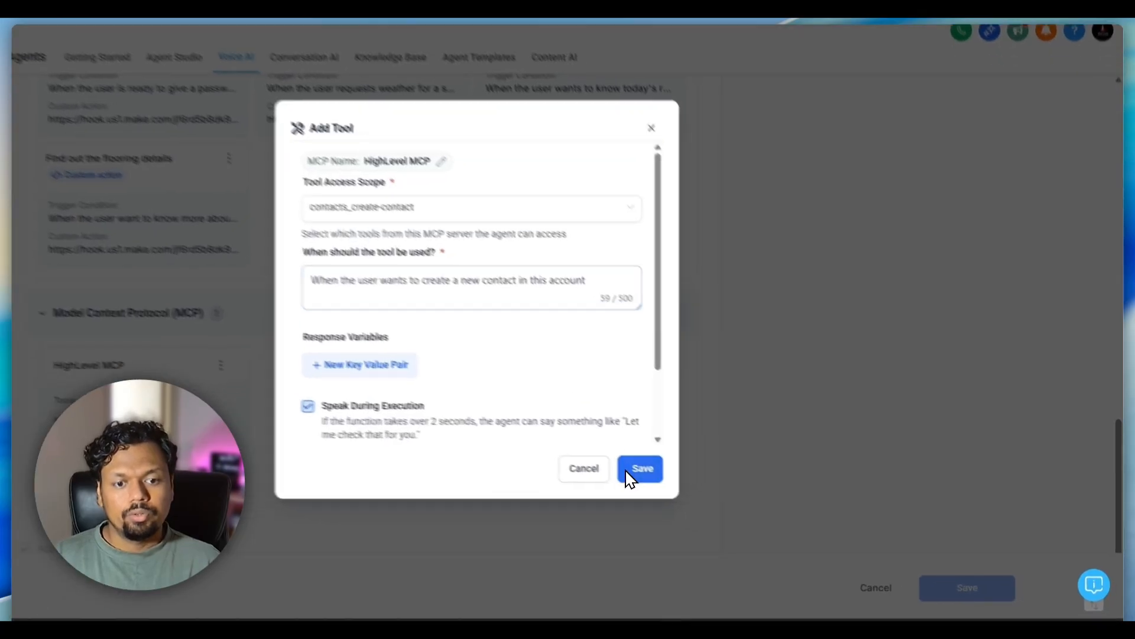
left_click(720, 495)
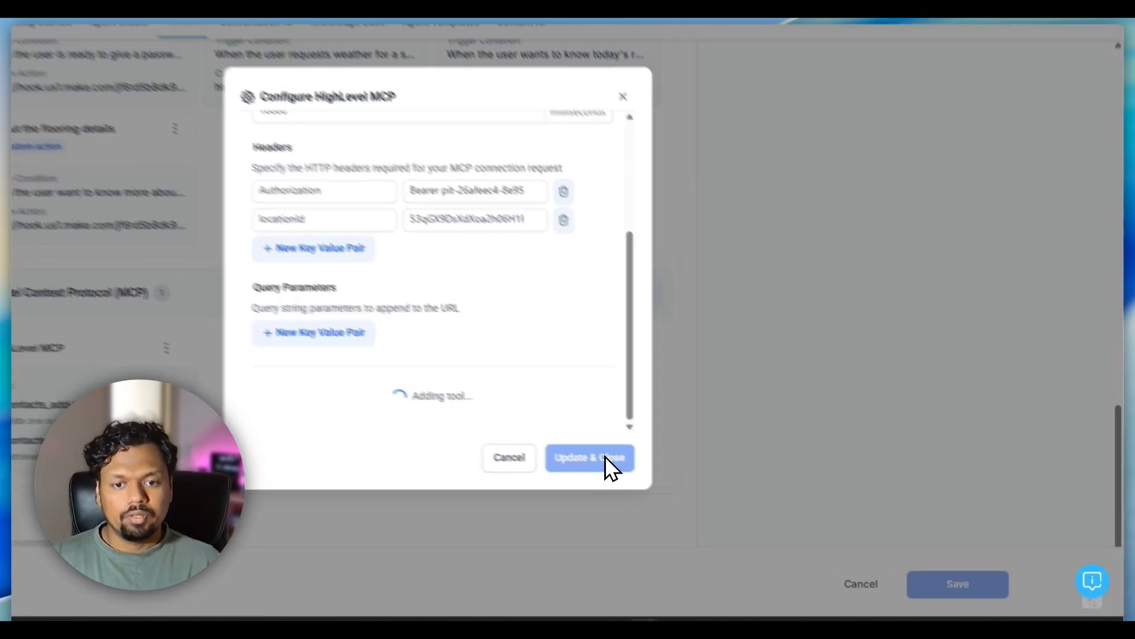
Start adding another tool to the HighLevel MCP, search its access scopes for "oppor" to review the opportunity tools, and clear the search.
scroll(597, 402, "down", 3)
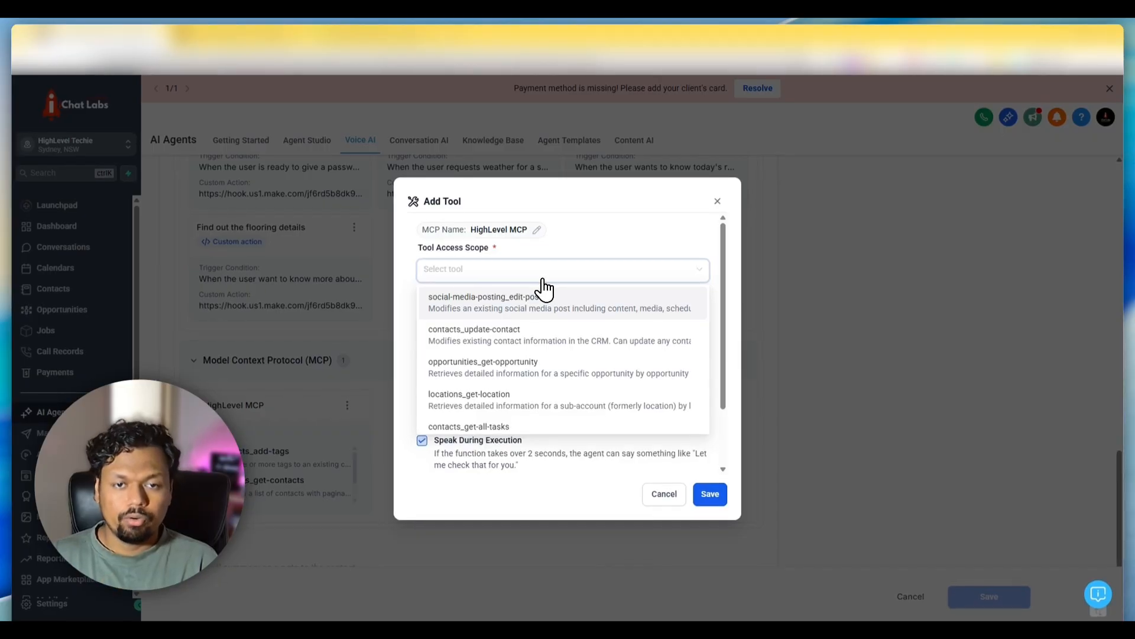
type("op")
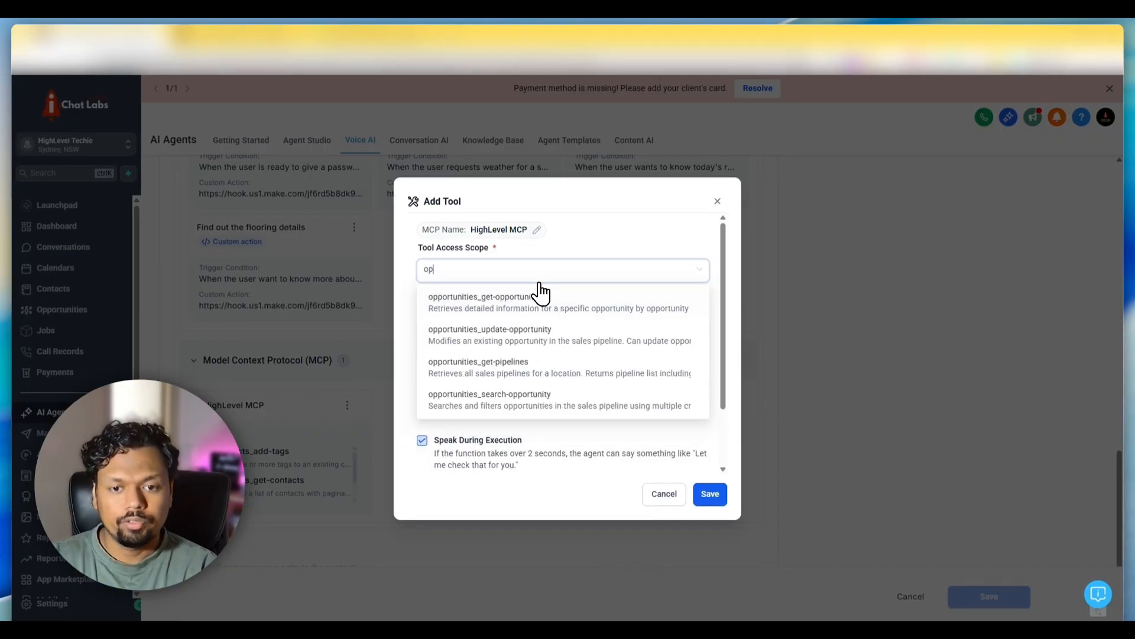
type("por")
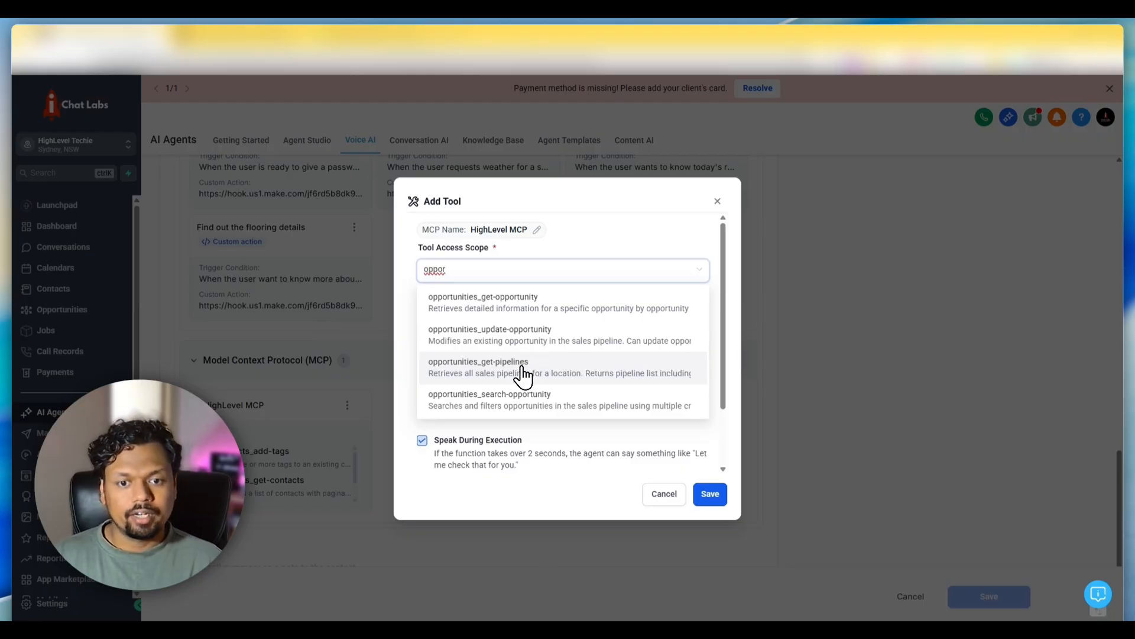
double_click(476, 274)
key("BackSpace")
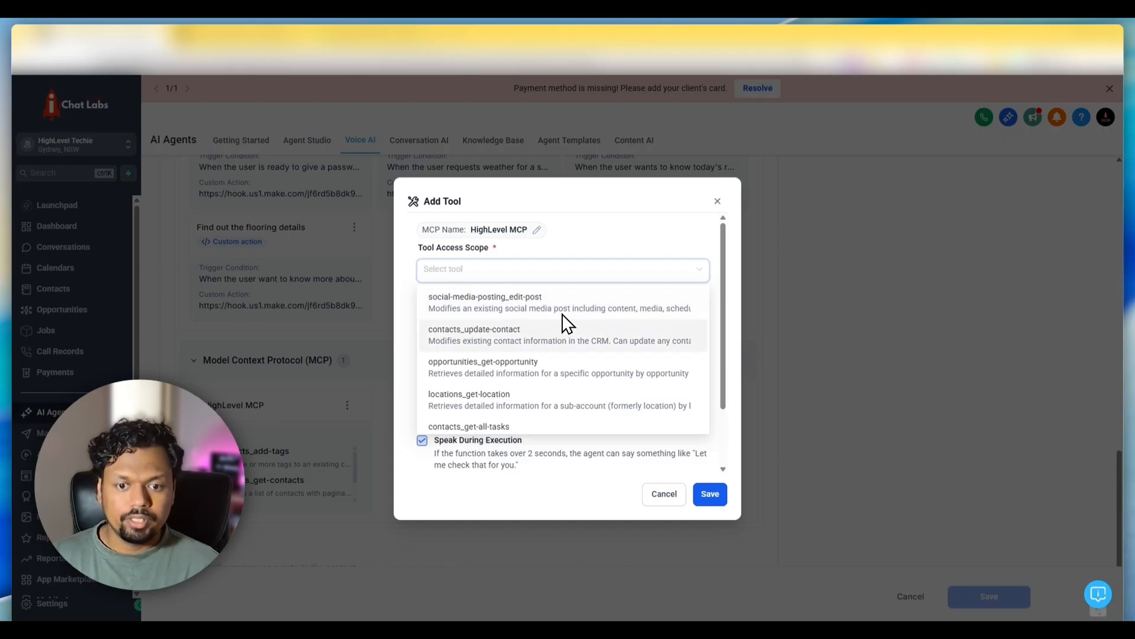
Browse the full list of available HighLevel MCP tools and set the new tool's access scope to blogs_update-blog-post.
scroll(565, 326, "down", 1)
scroll(565, 323, "down", 5)
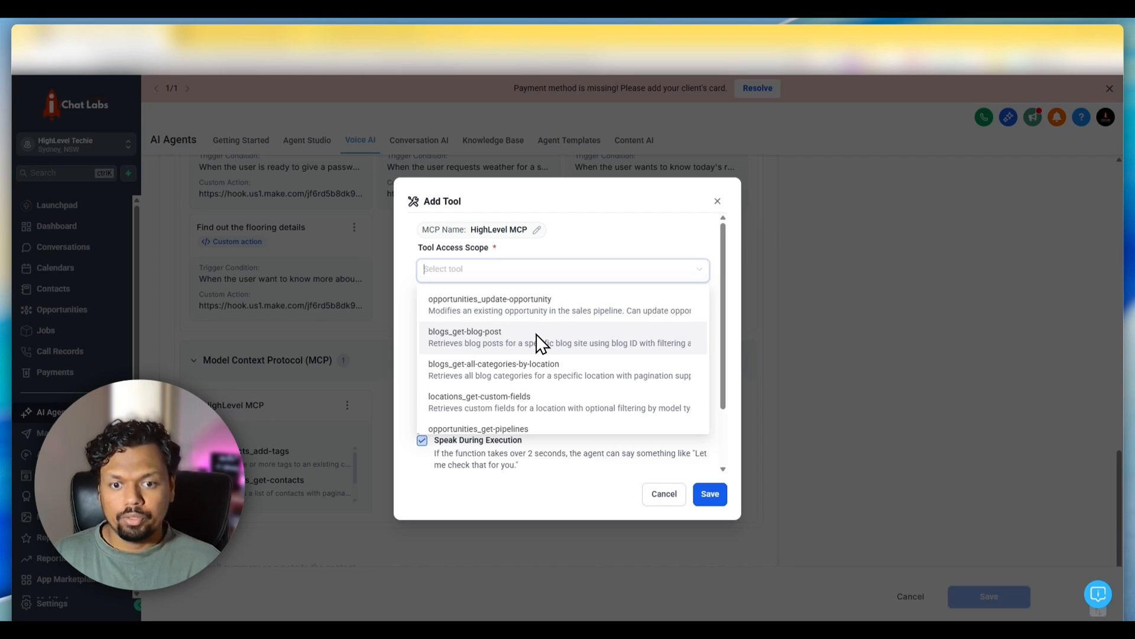
scroll(540, 343, "down", 4)
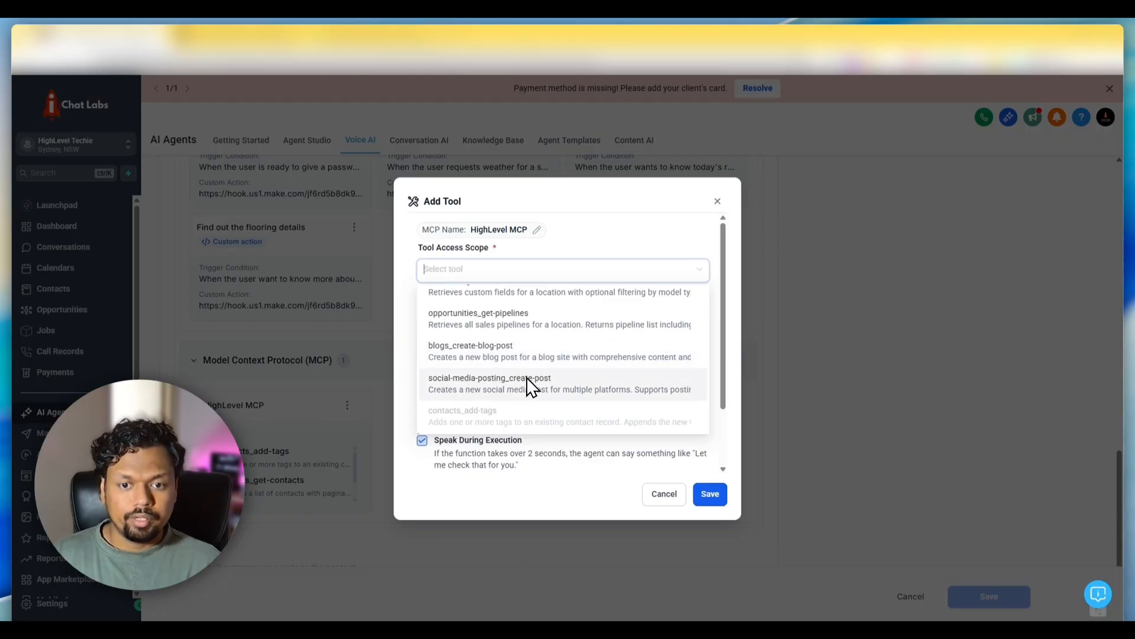
scroll(526, 367, "down", 3)
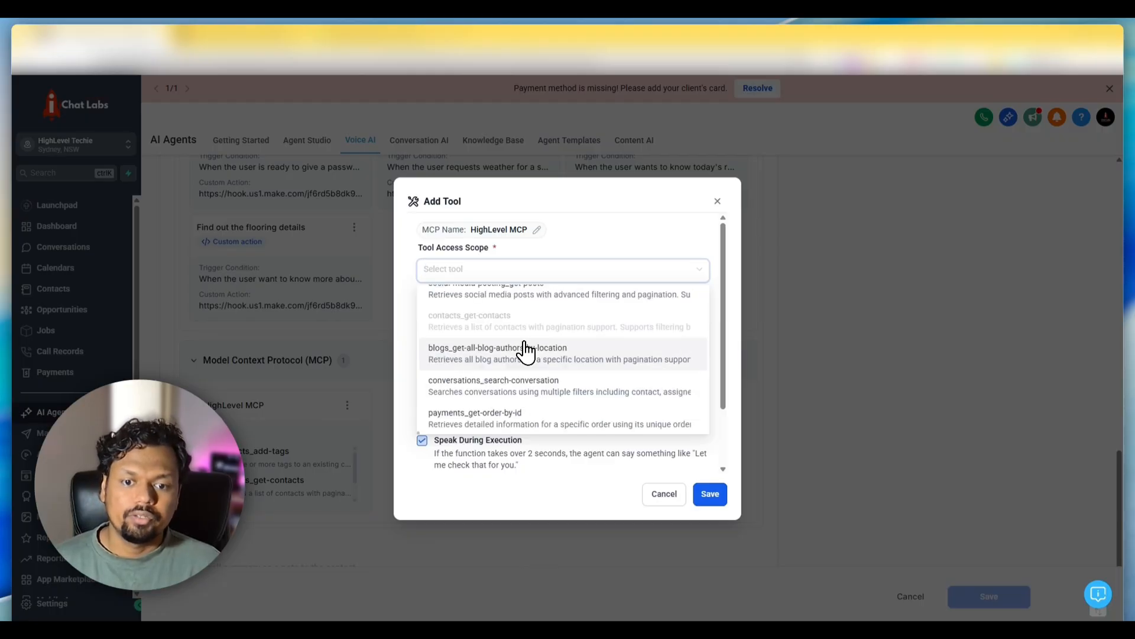
scroll(526, 353, "down", 5)
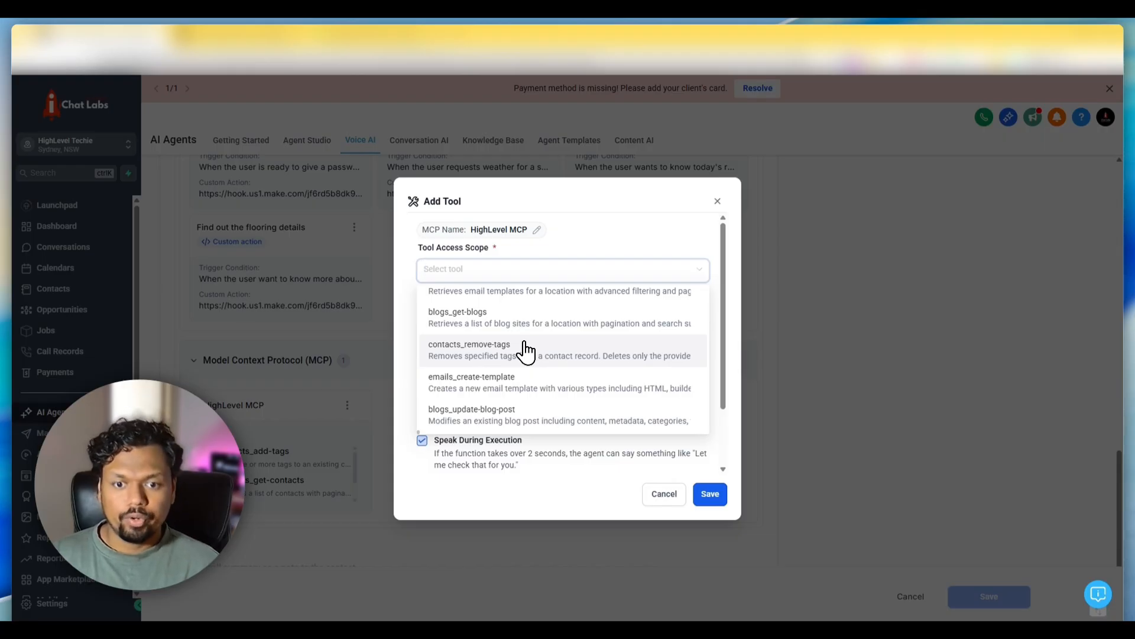
left_click(484, 417)
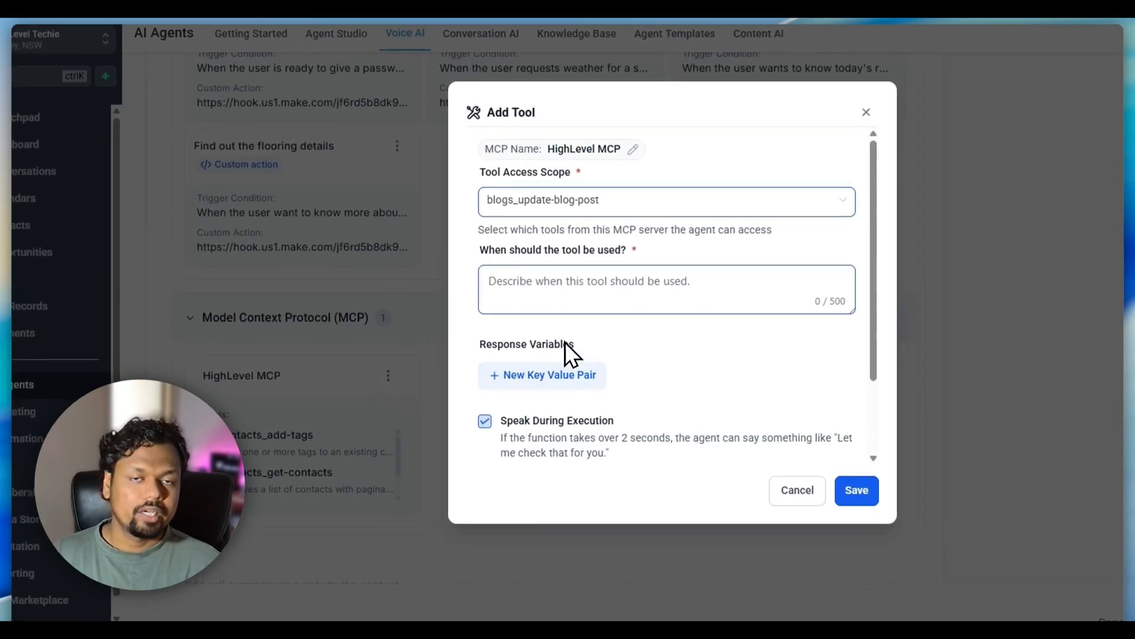